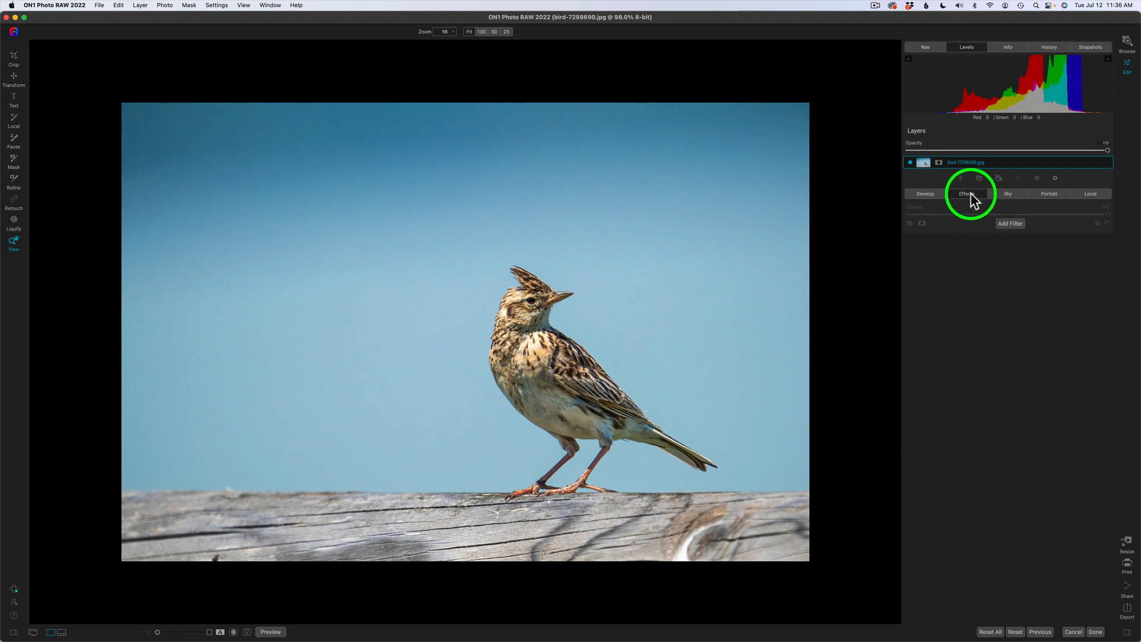
Add a Textures filter with the Cool Concrete wall texture, adjust its opacity and browse more styles.
click(968, 195)
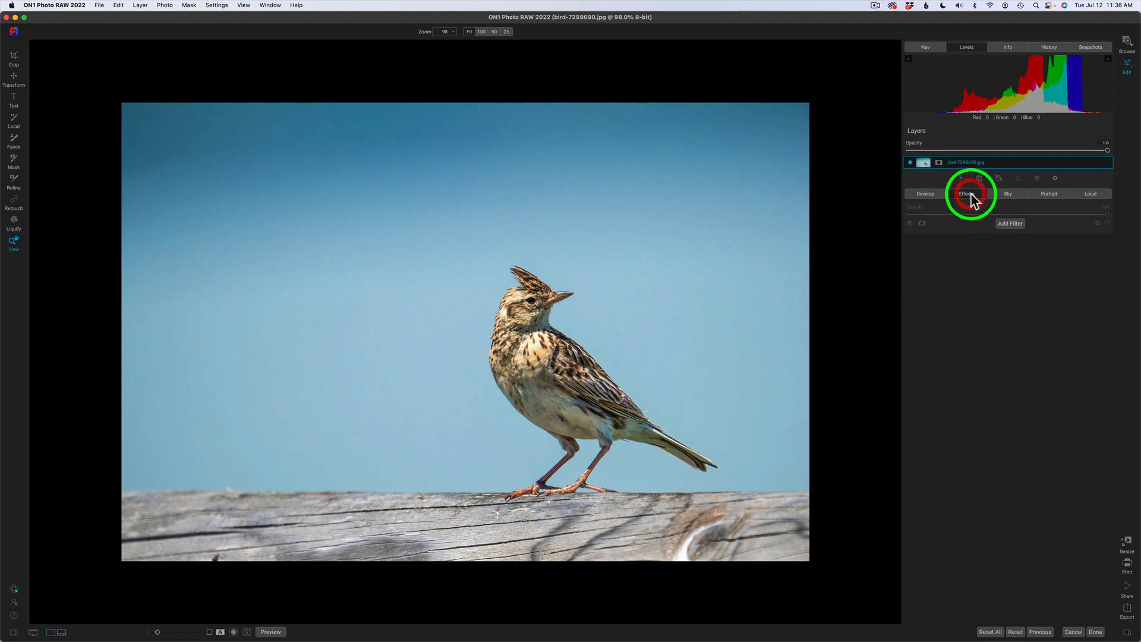
click(1010, 224)
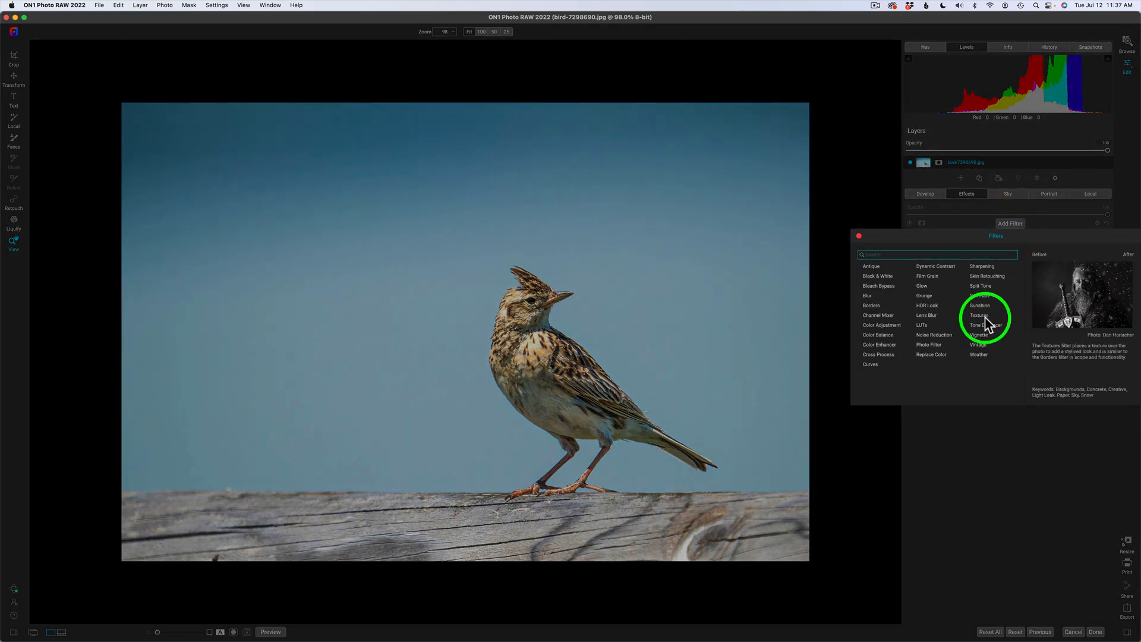
click(982, 316)
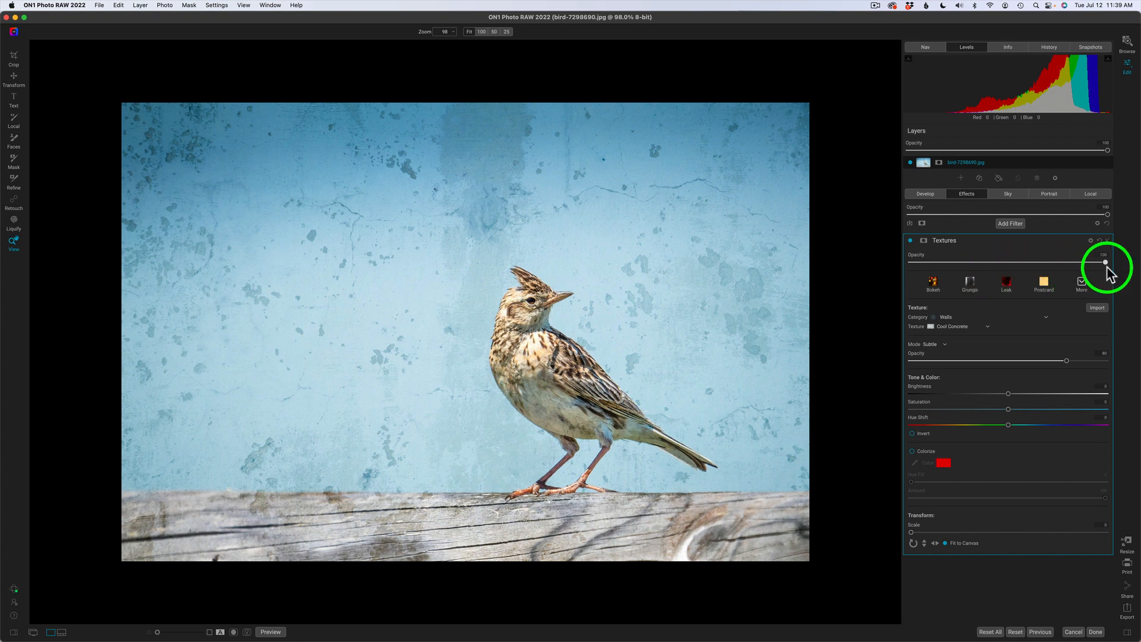
drag(1105, 262, 1136, 278)
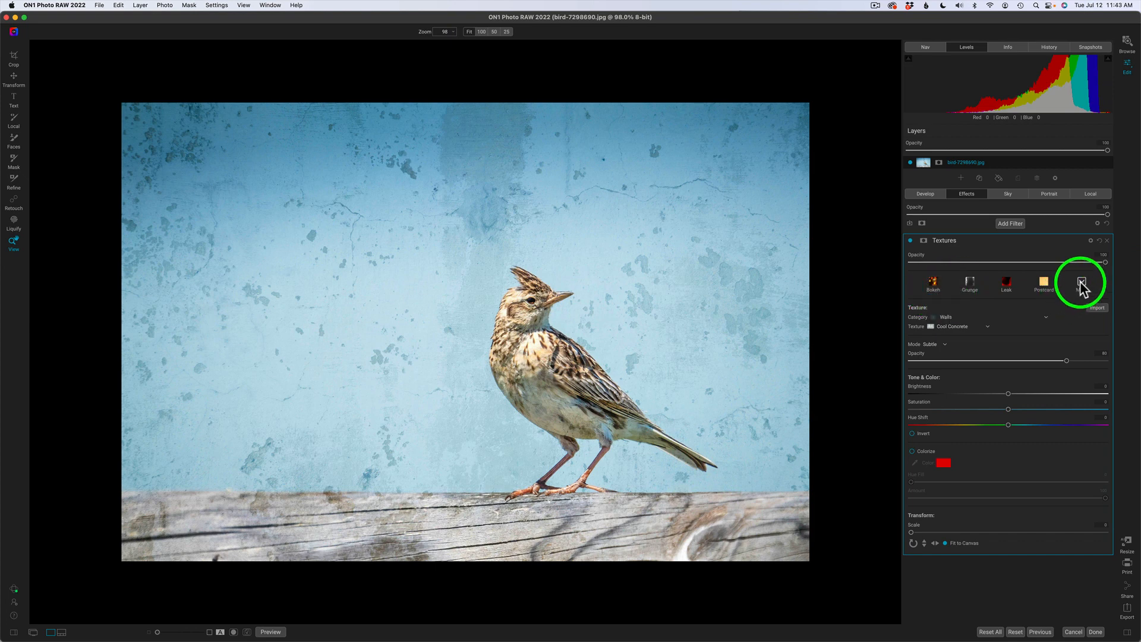
click(1083, 289)
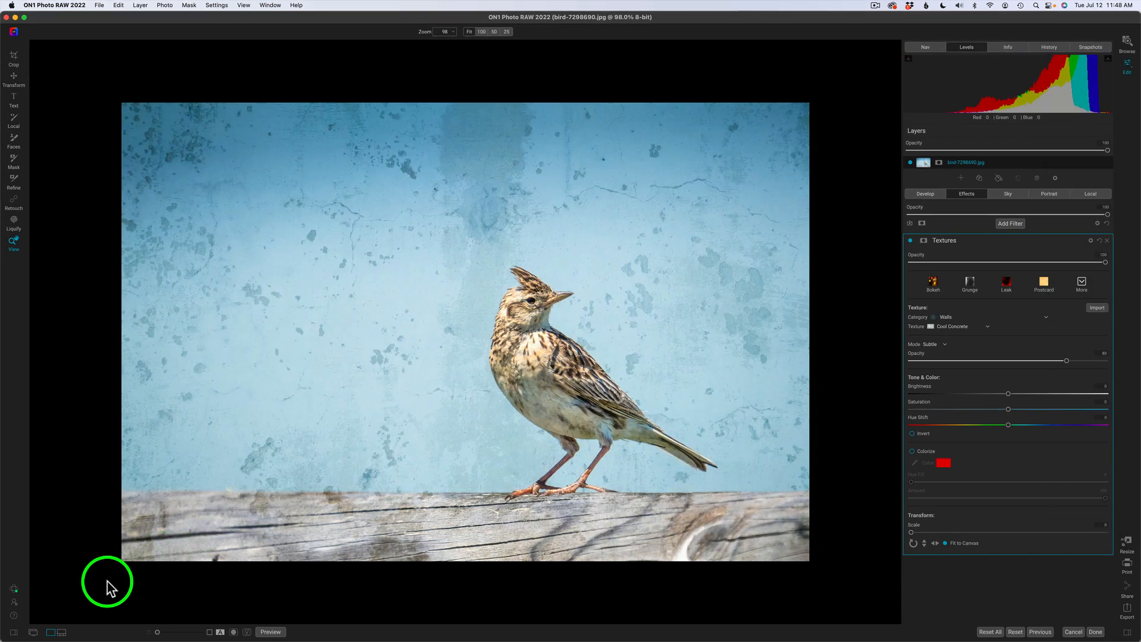
click(13, 633)
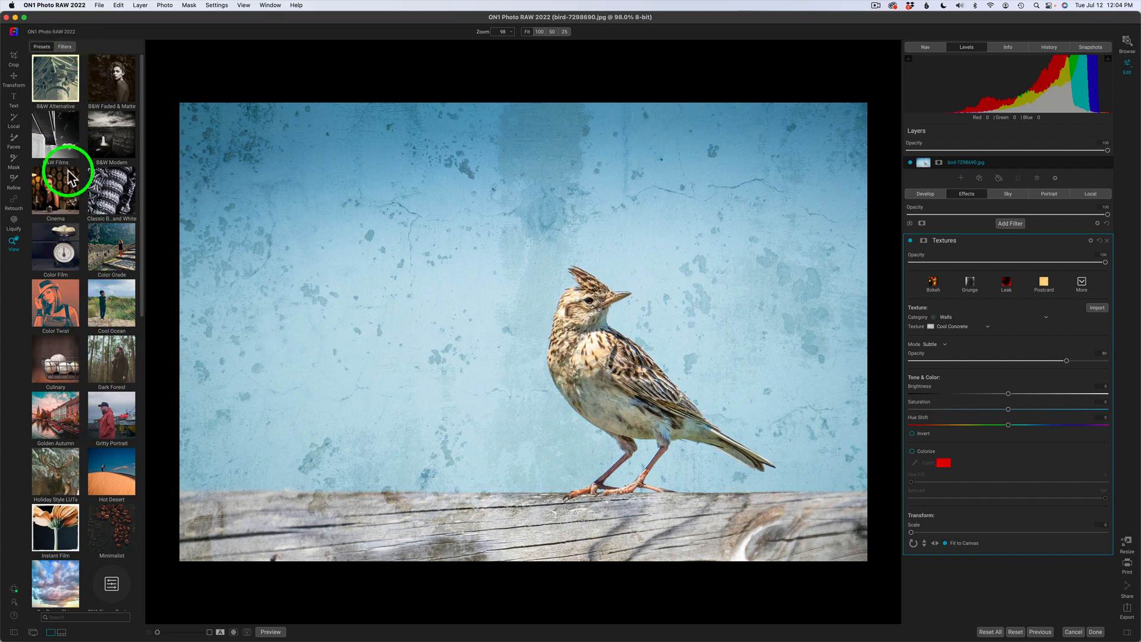
click(65, 47)
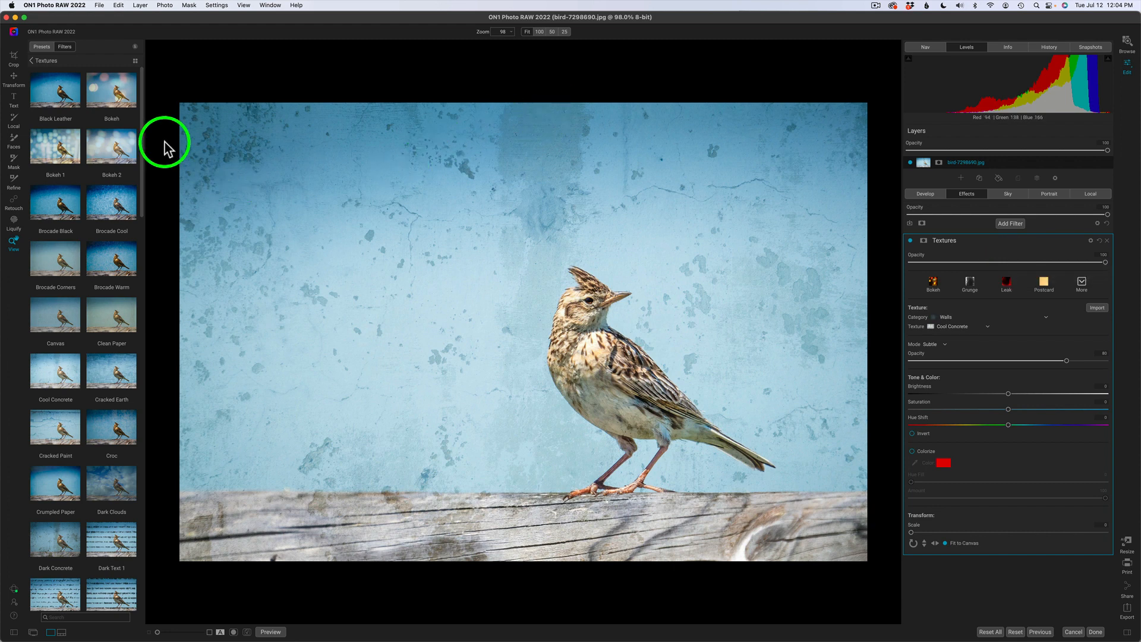
click(42, 47)
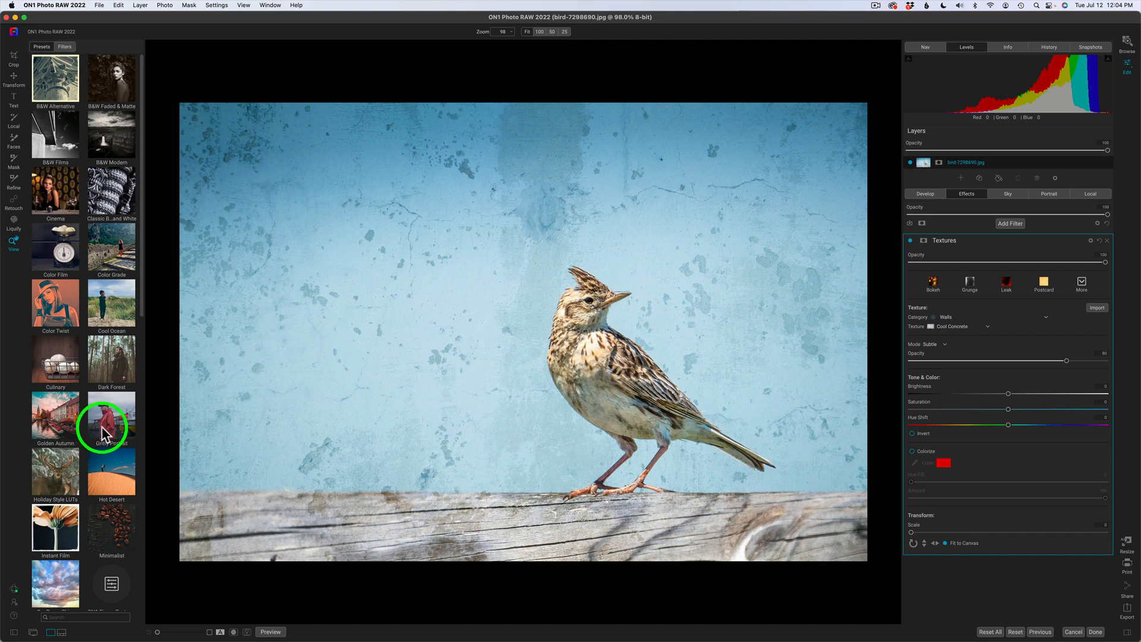
click(65, 47)
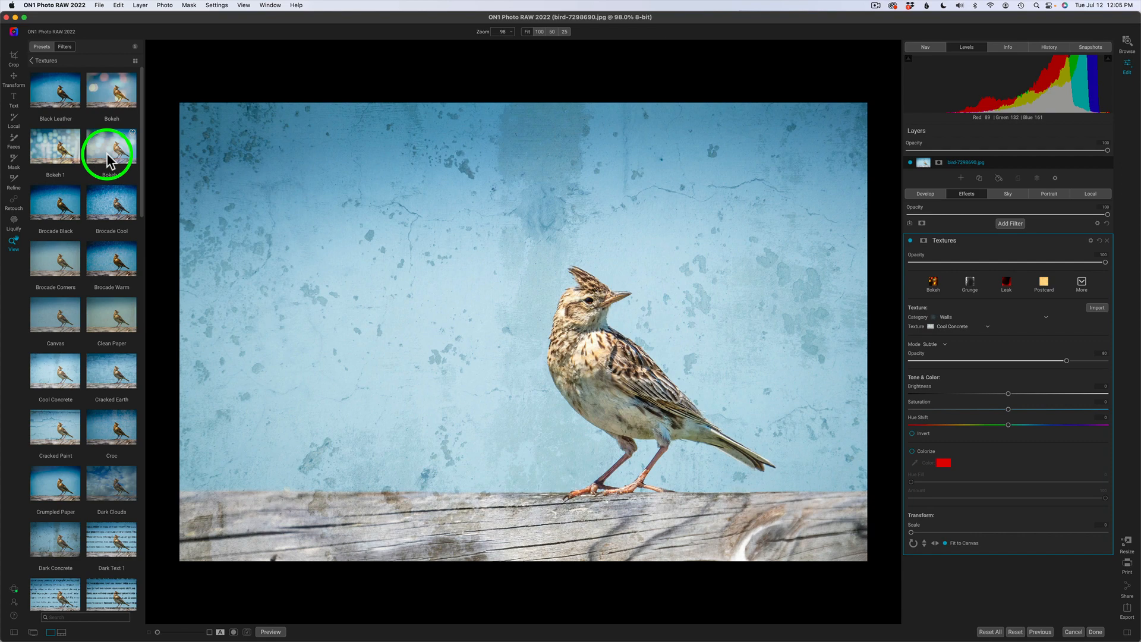
click(136, 60)
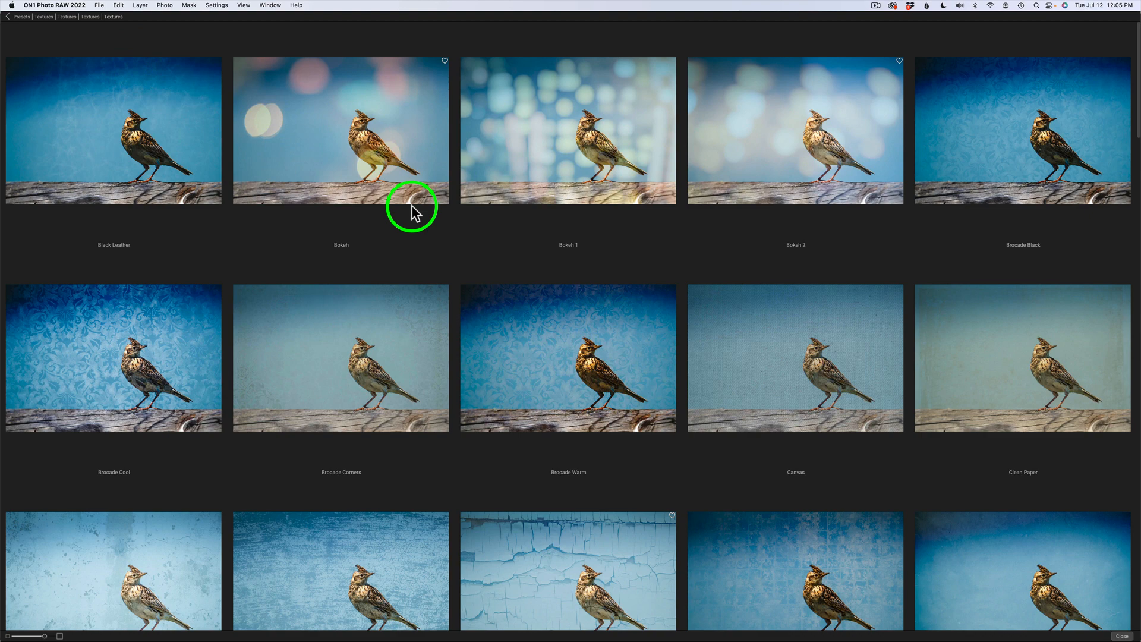
scroll(587, 350, down, 5)
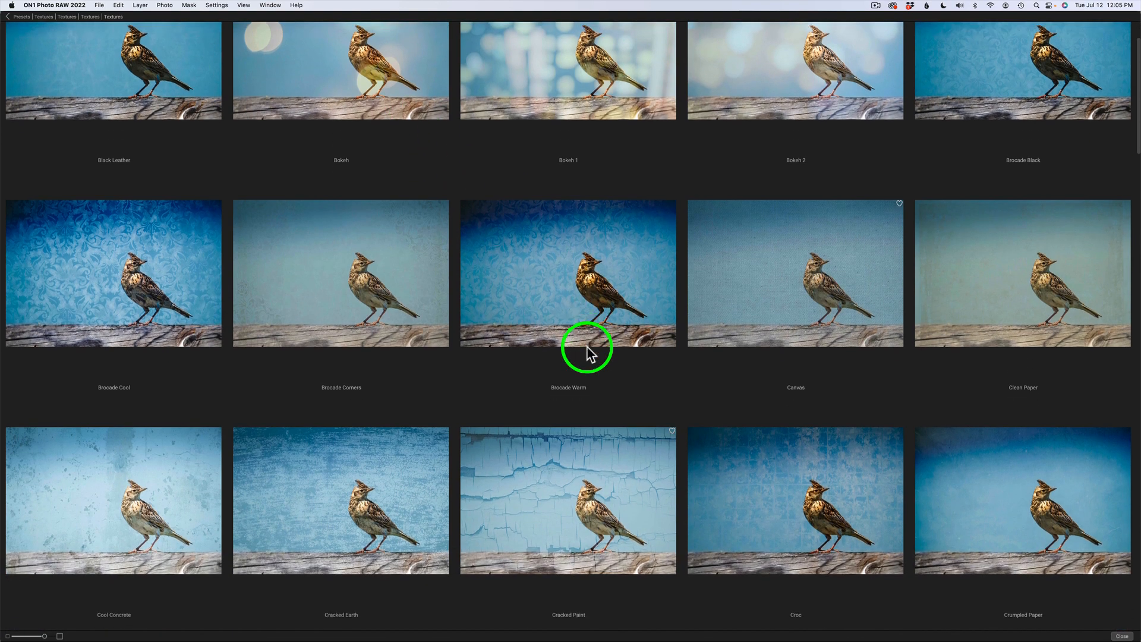
scroll(586, 348, down, 12)
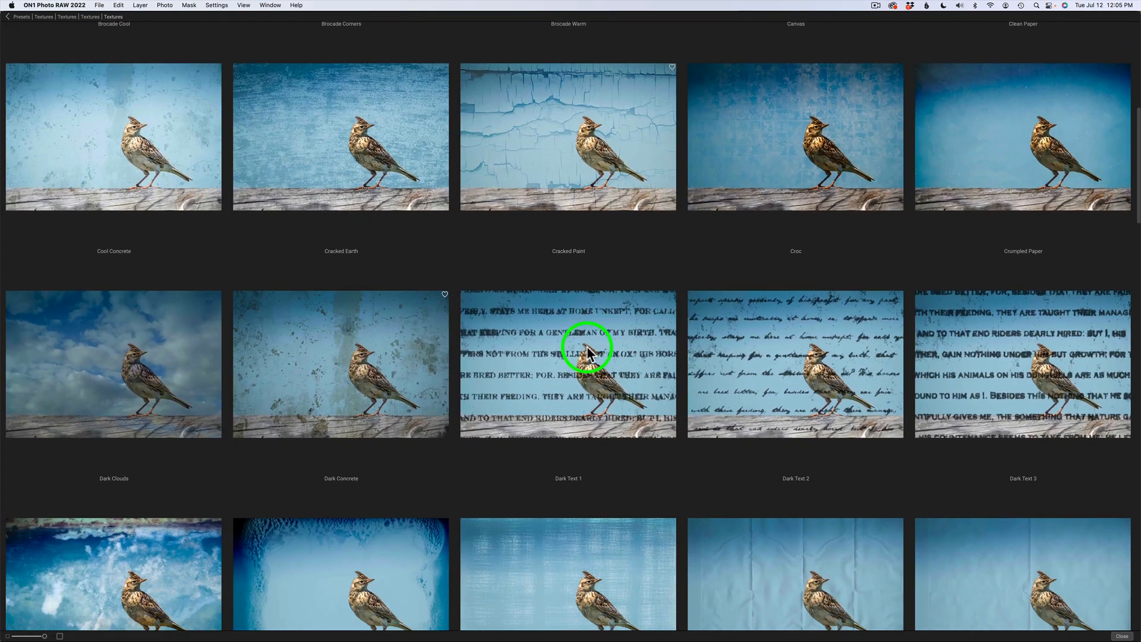
scroll(586, 350, down, 6)
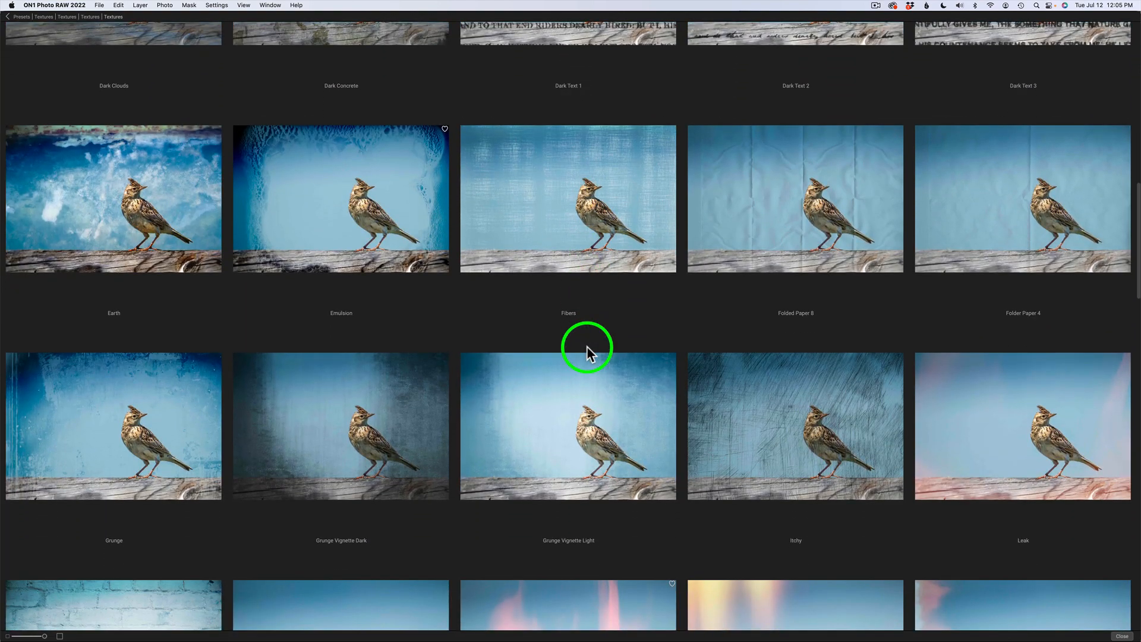
scroll(586, 351, down, 2)
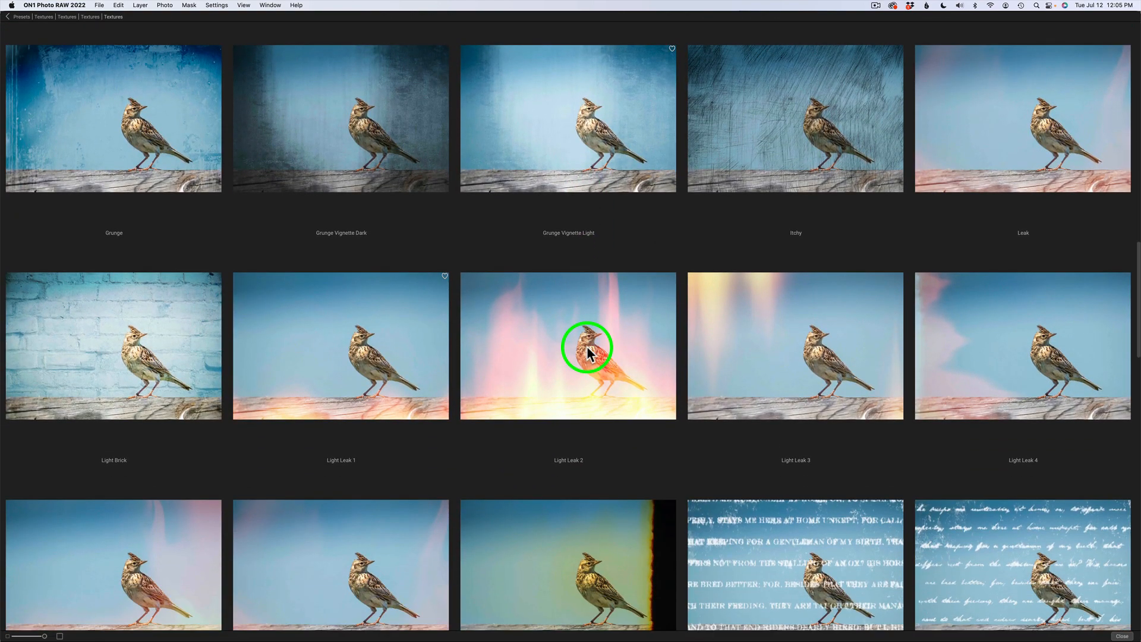
scroll(586, 350, down, 10)
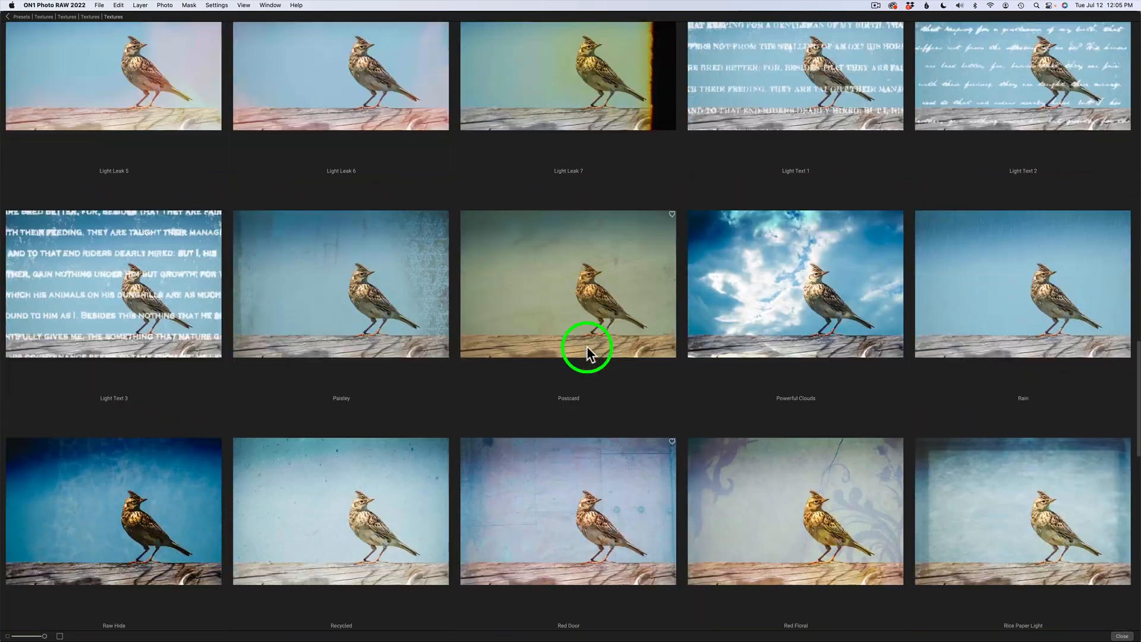
scroll(586, 351, down, 3)
scroll(586, 350, up, 20)
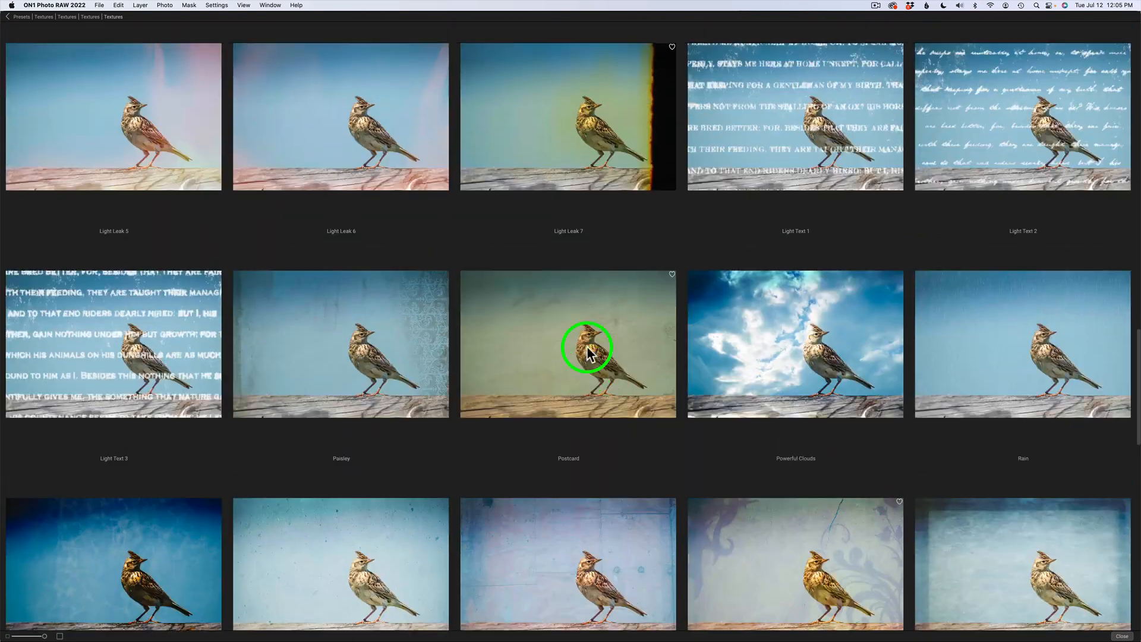
scroll(586, 350, up, 7)
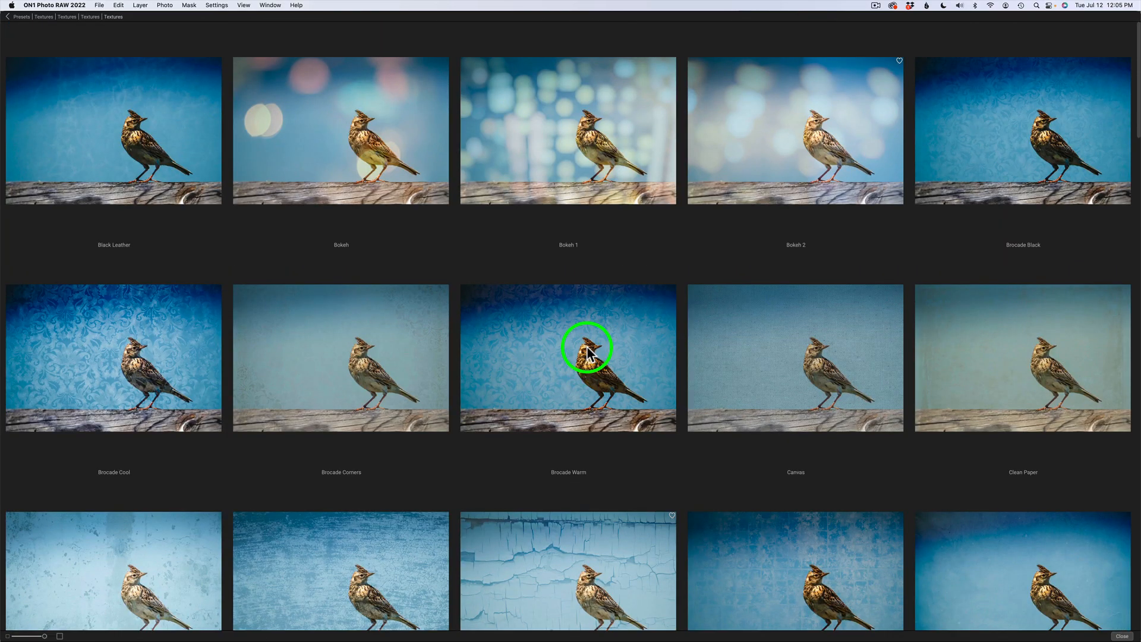
click(1122, 636)
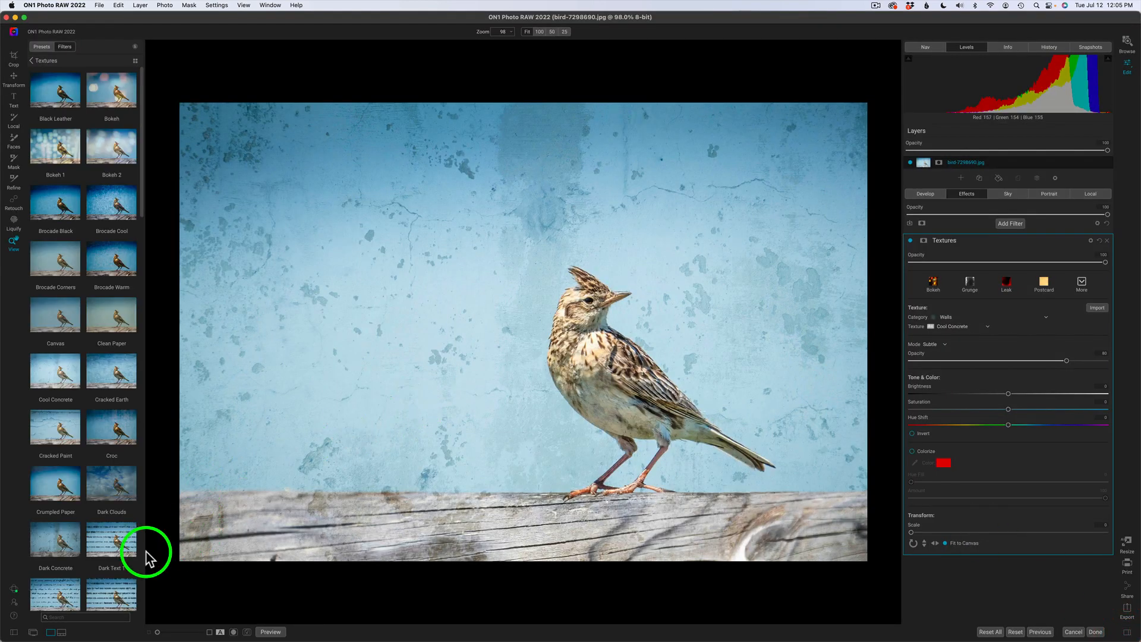
click(13, 632)
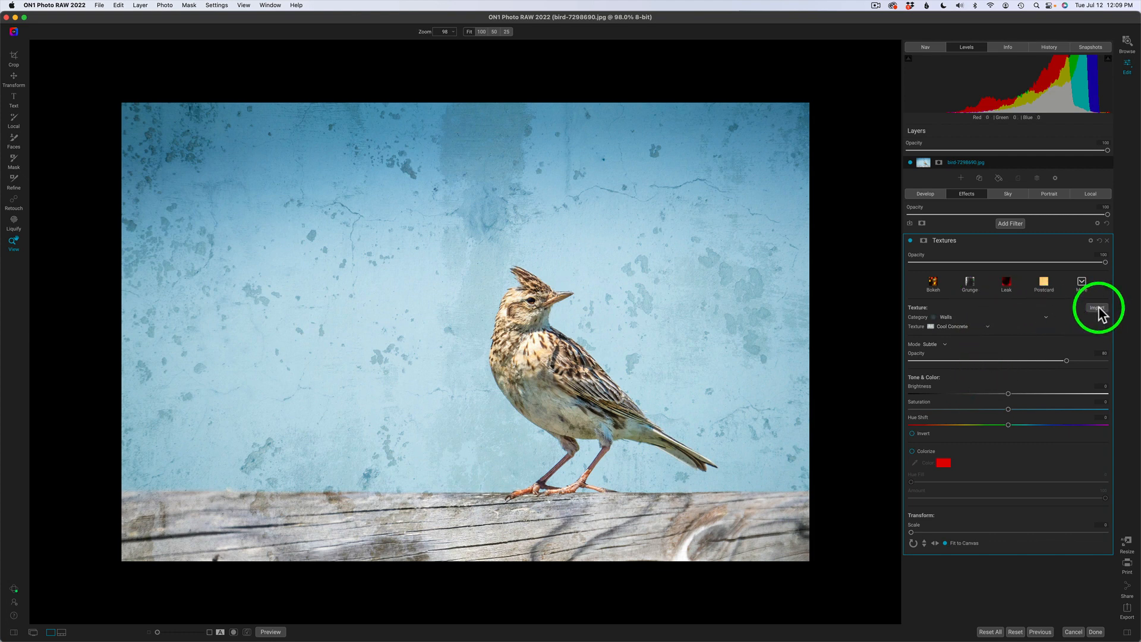
click(1097, 308)
click(436, 428)
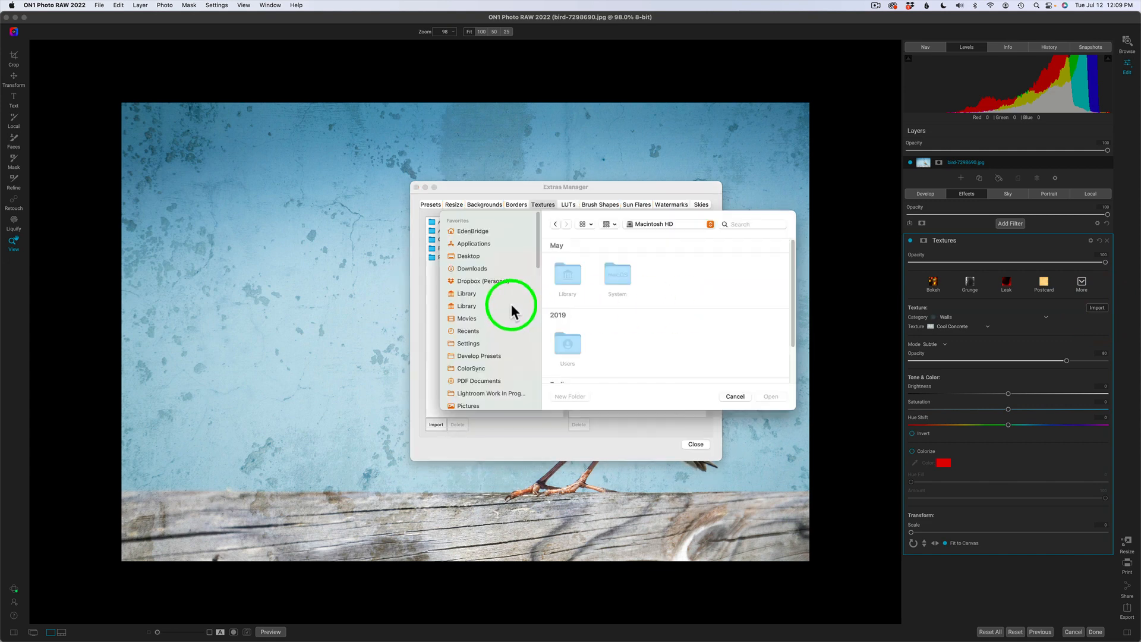
click(734, 396)
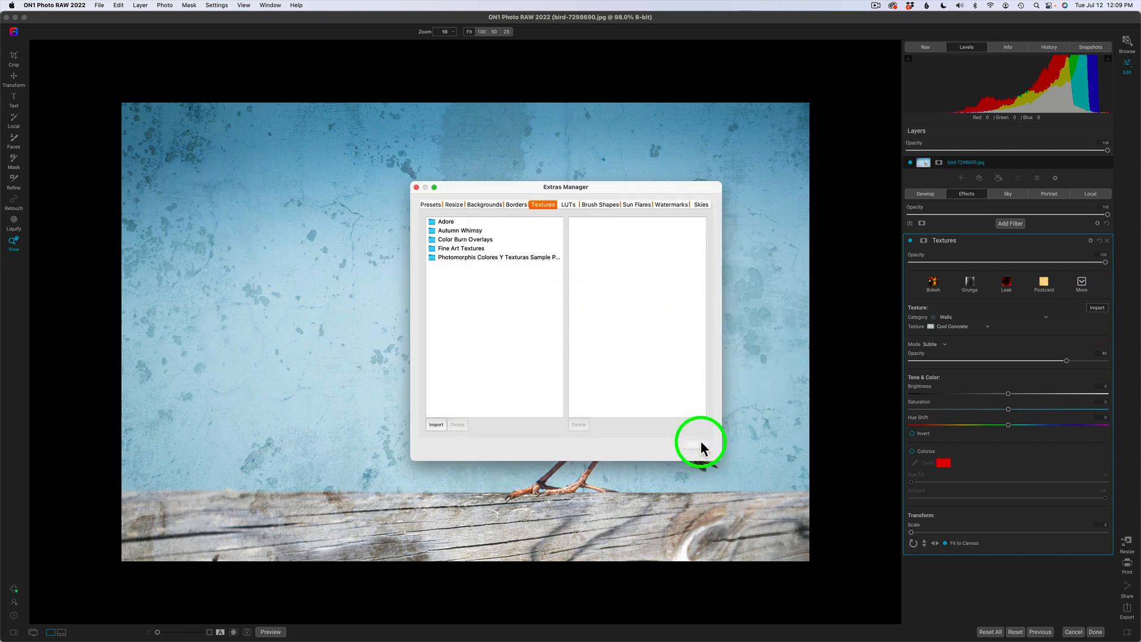
click(699, 446)
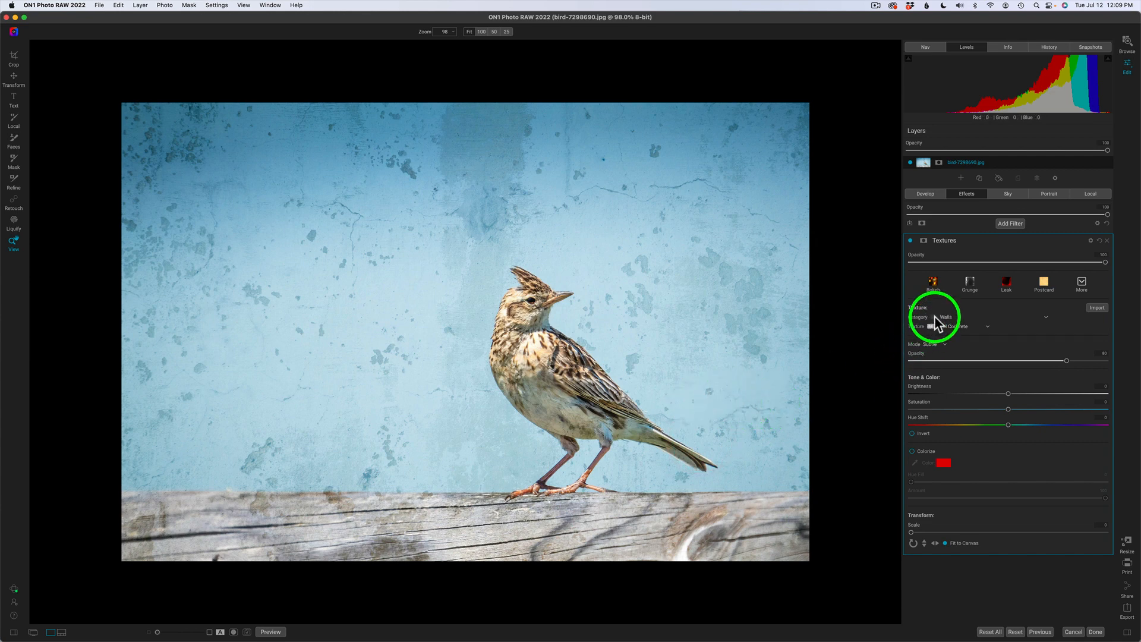
click(1044, 318)
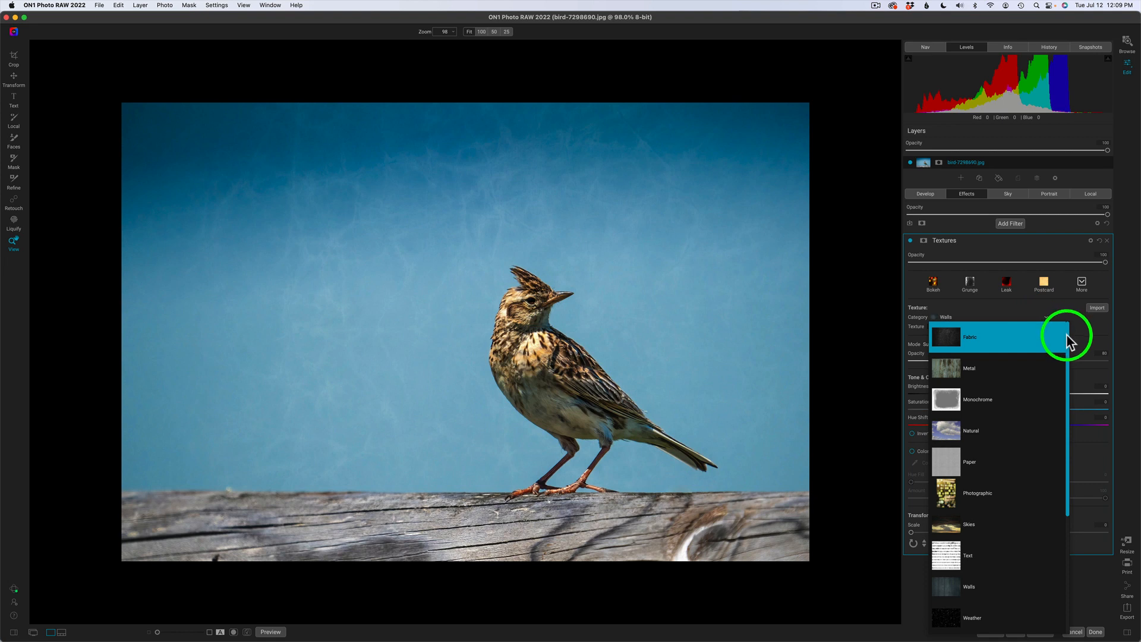
Choose the Blue Fence texture from the Walls category in the Textures filter.
scroll(1068, 347, down, 1)
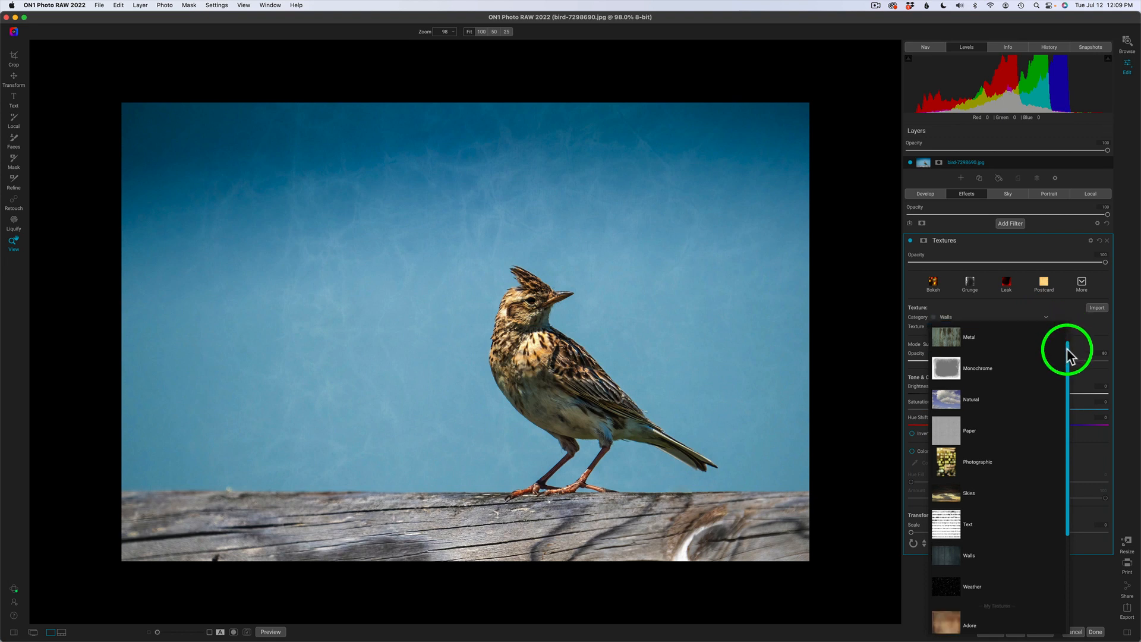
mouse_move(1068, 356)
mouse_down()
mouse_move(1070, 481)
mouse_move(1072, 313)
mouse_move(1069, 378)
mouse_up()
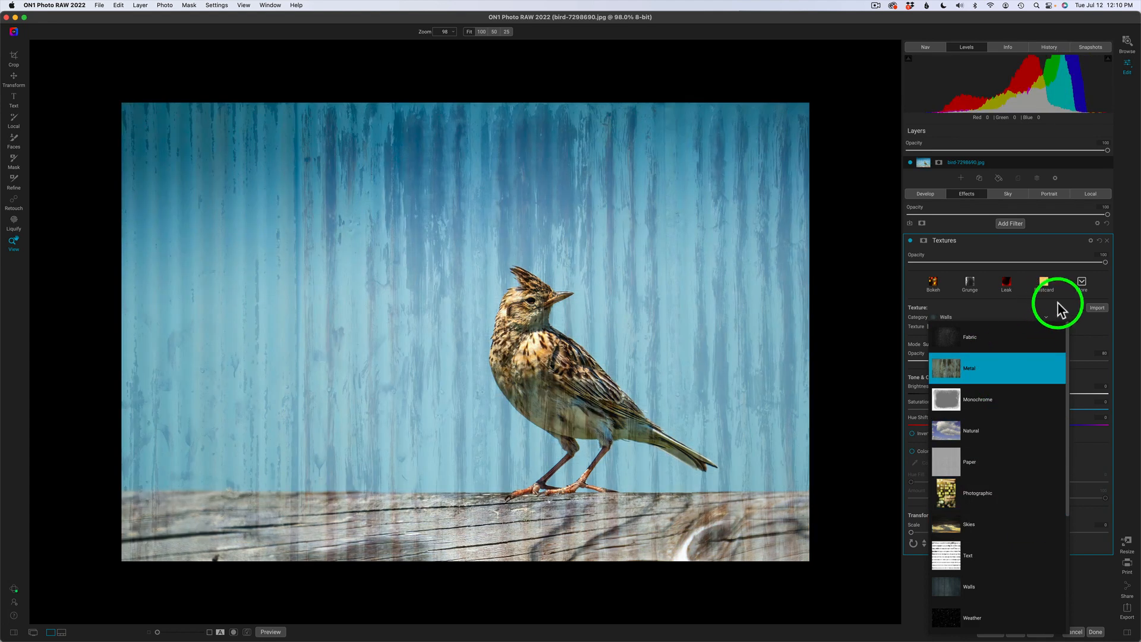
click(1064, 306)
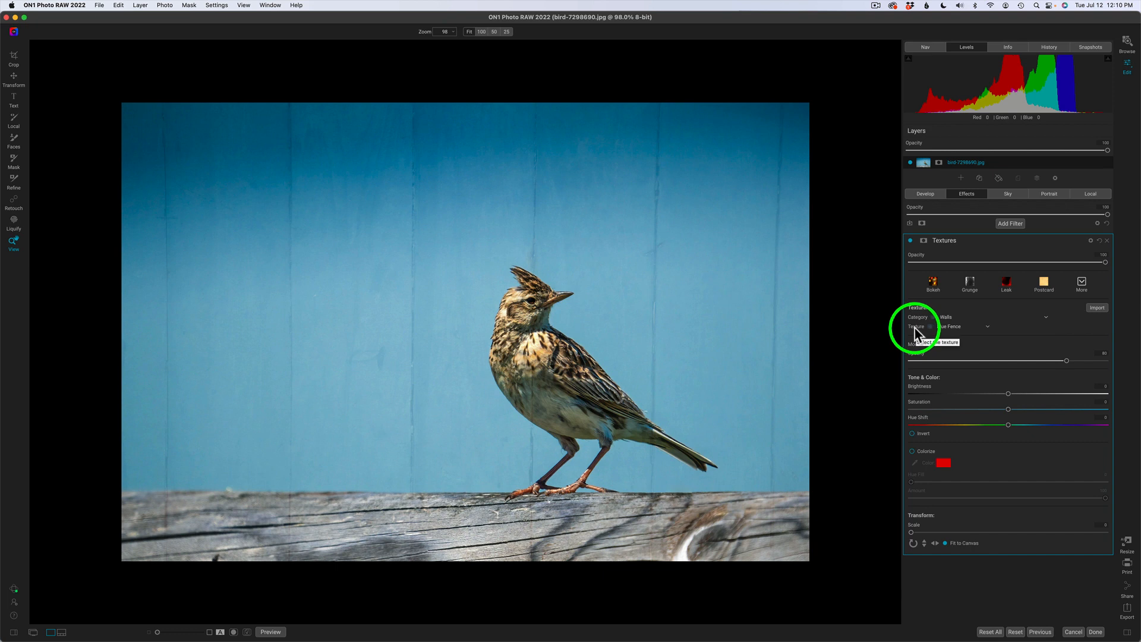
click(987, 327)
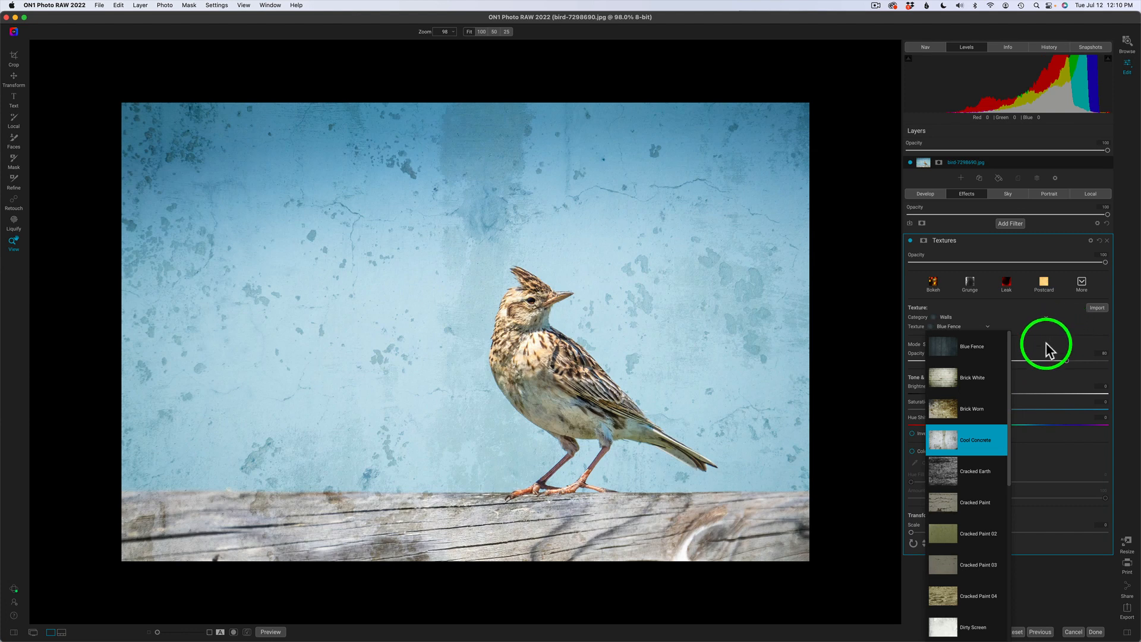
click(1045, 343)
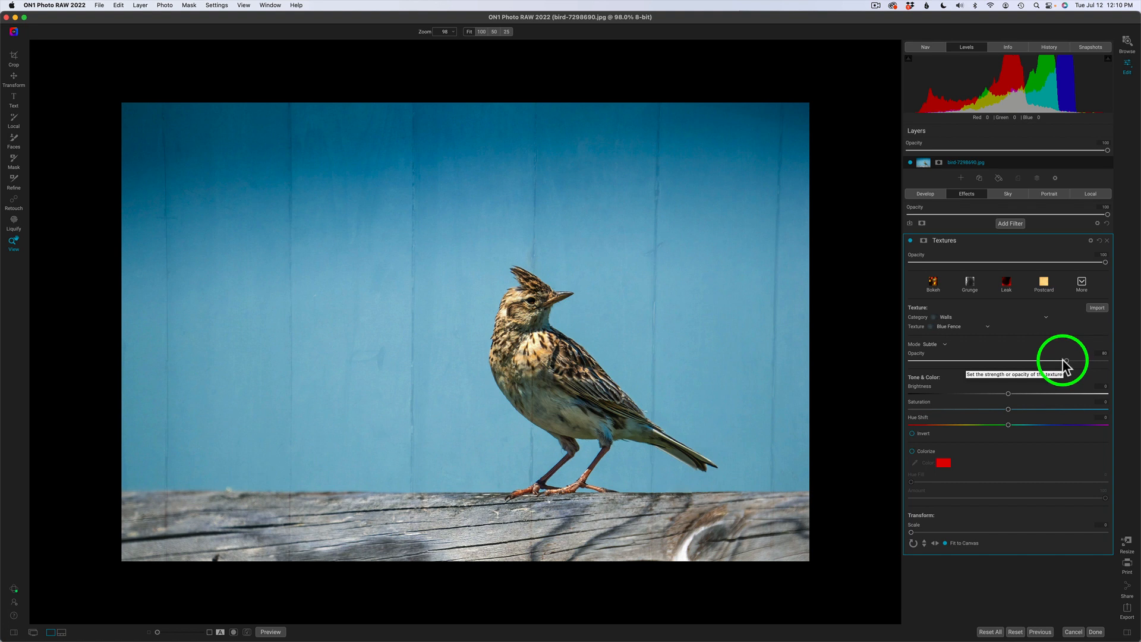
Put the Blue Fence texture in Replace mode, test opacity, and leave it at 100.
click(948, 346)
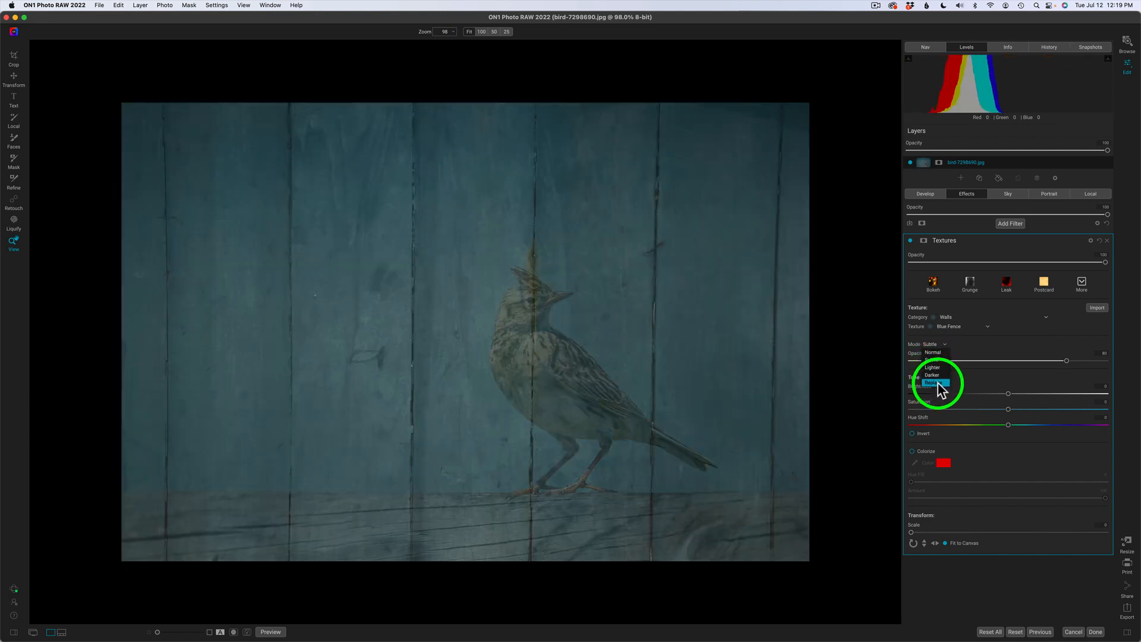
click(937, 383)
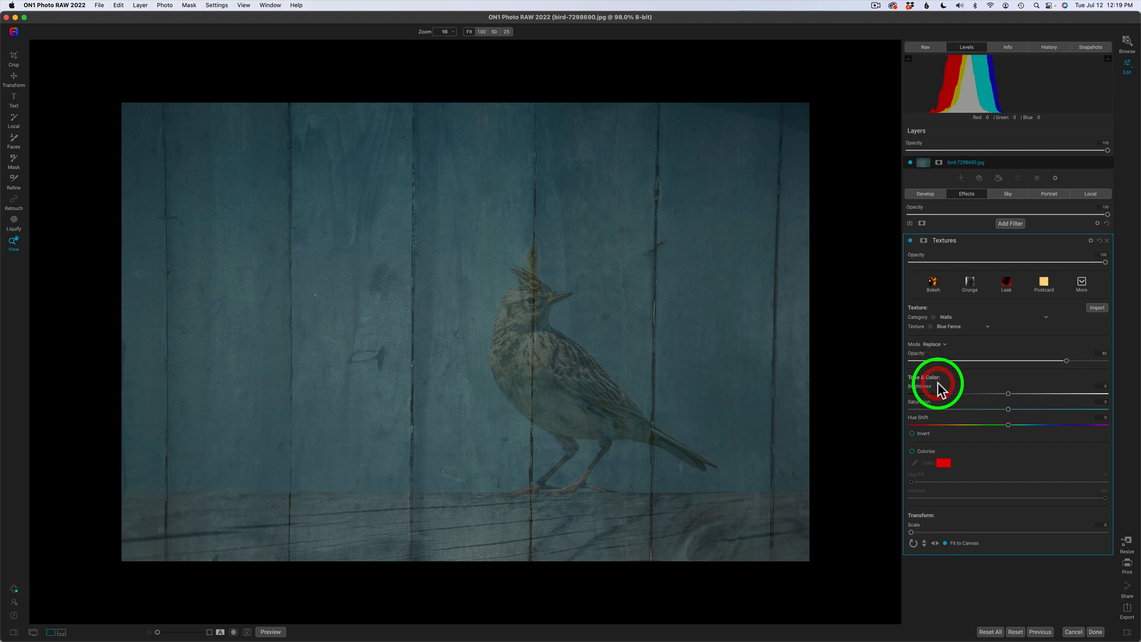
drag(1064, 360, 1135, 367)
click(913, 359)
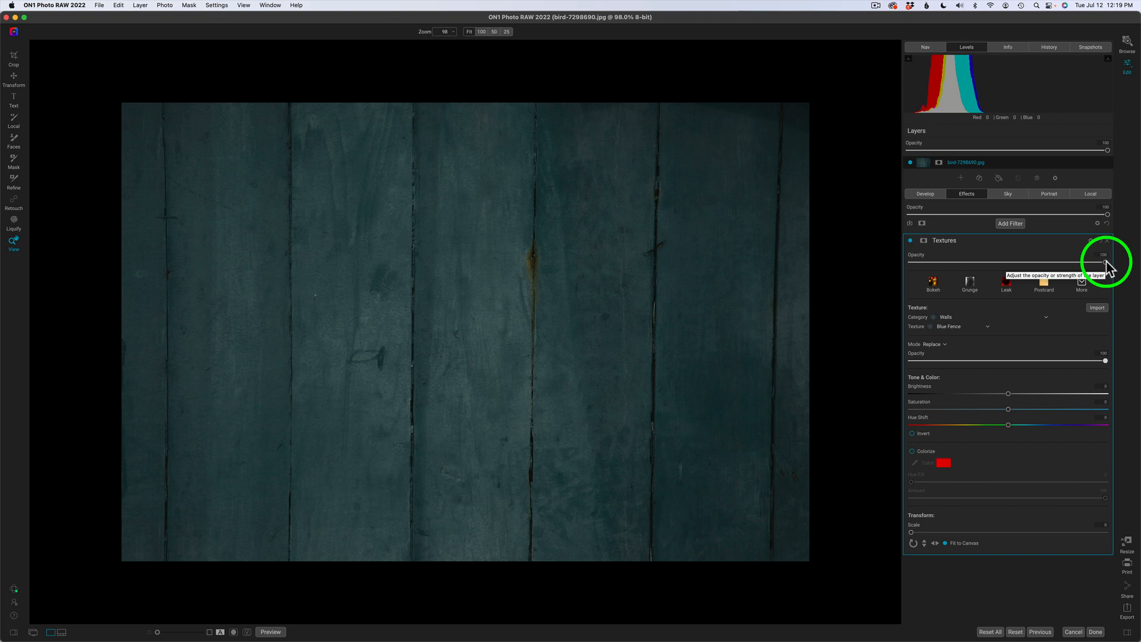
drag(1106, 262, 1136, 265)
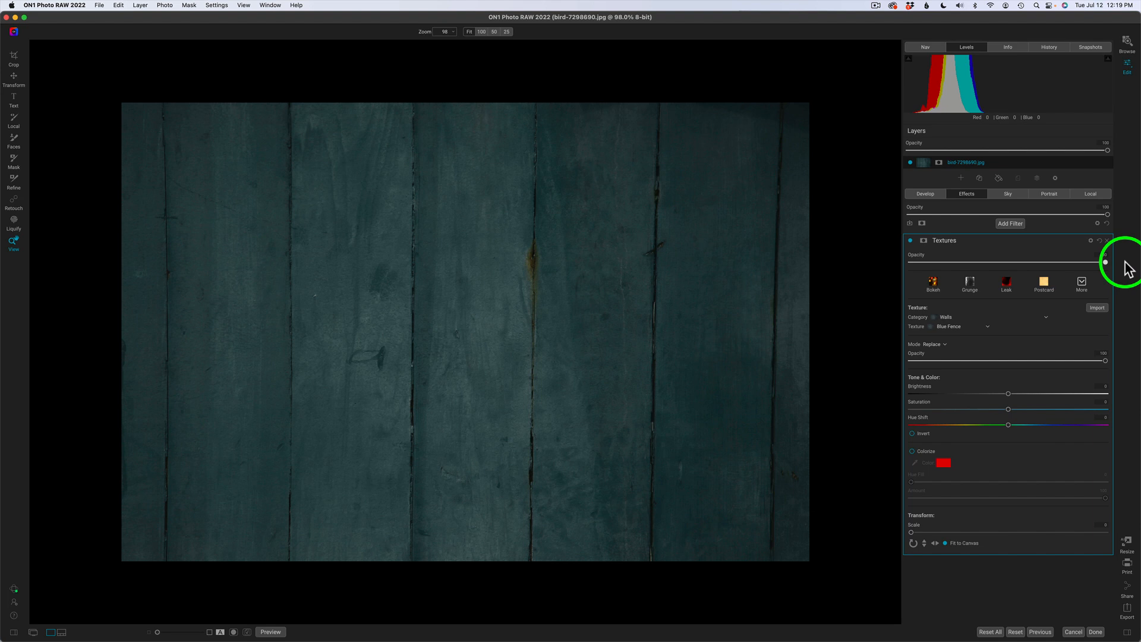
click(1091, 242)
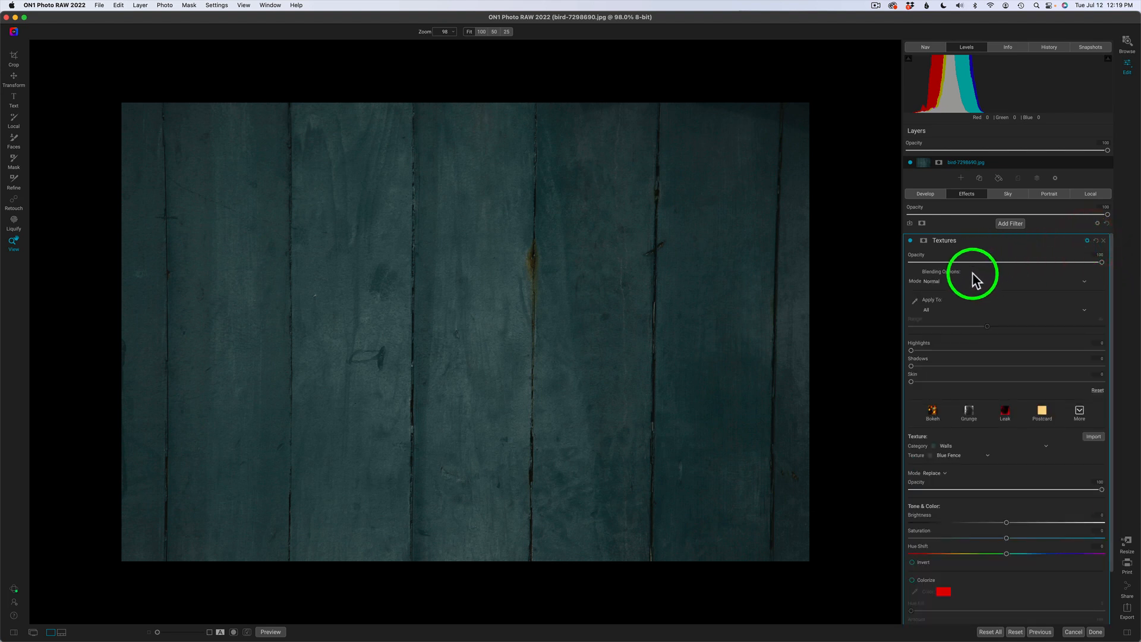
click(1089, 240)
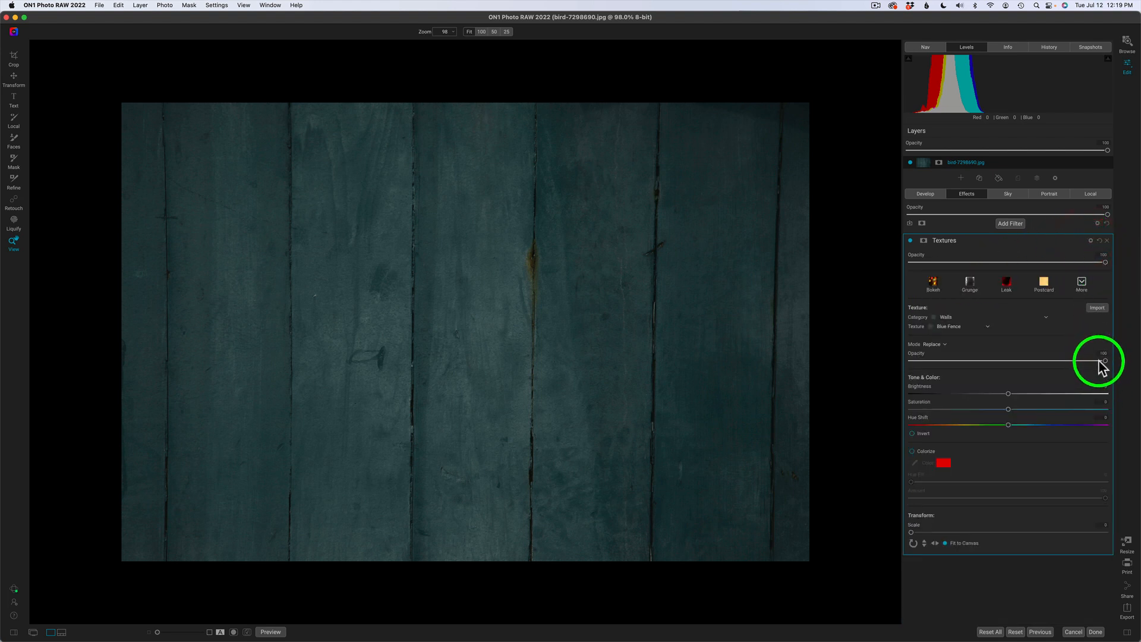
drag(1103, 262, 903, 263)
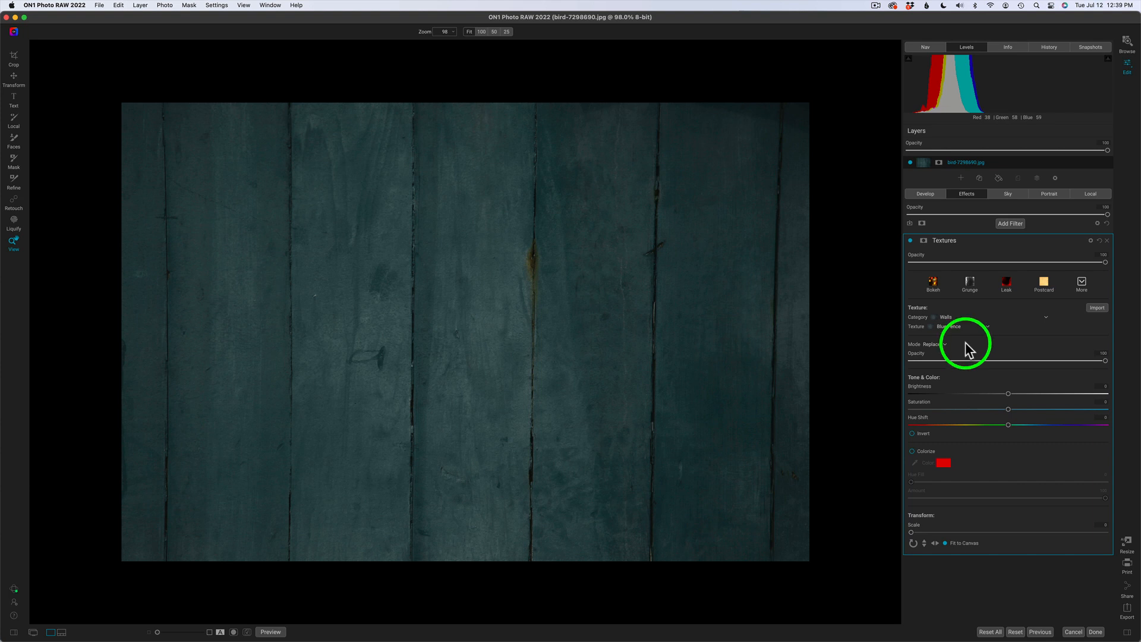
click(944, 345)
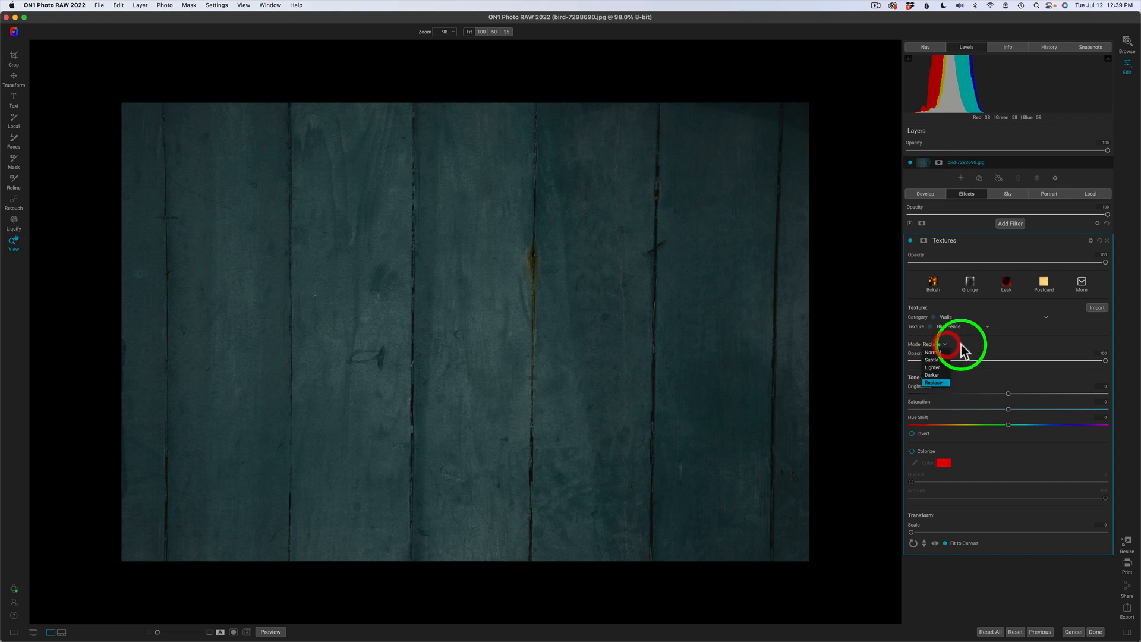
click(971, 351)
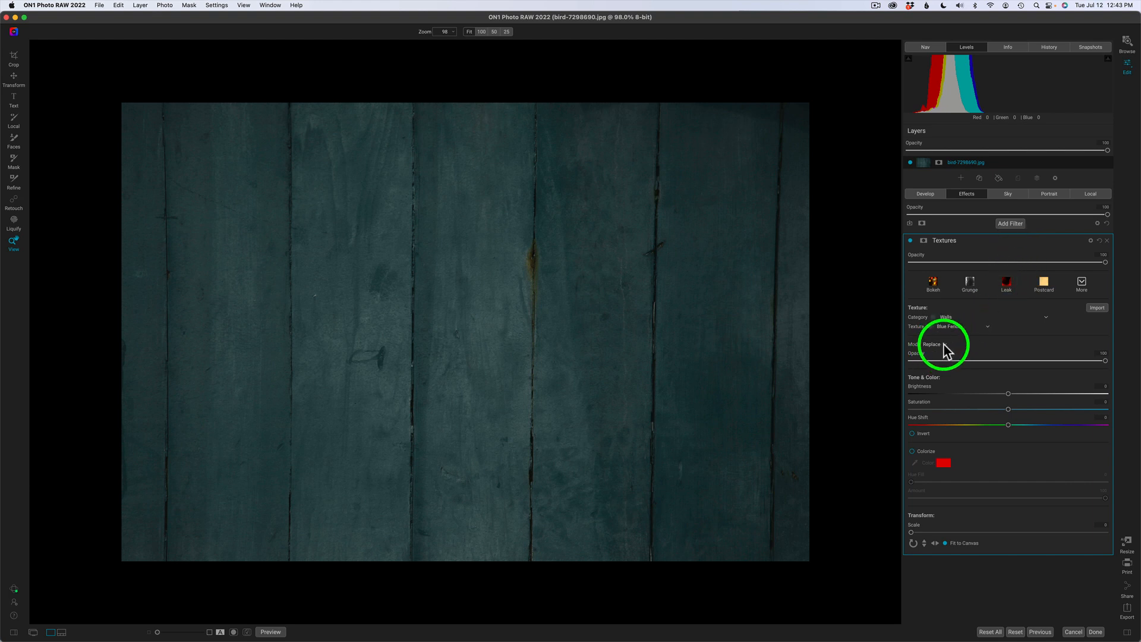
Set the Textures filter blending mode to Multiply and lower the filter opacity to 76.
click(1090, 241)
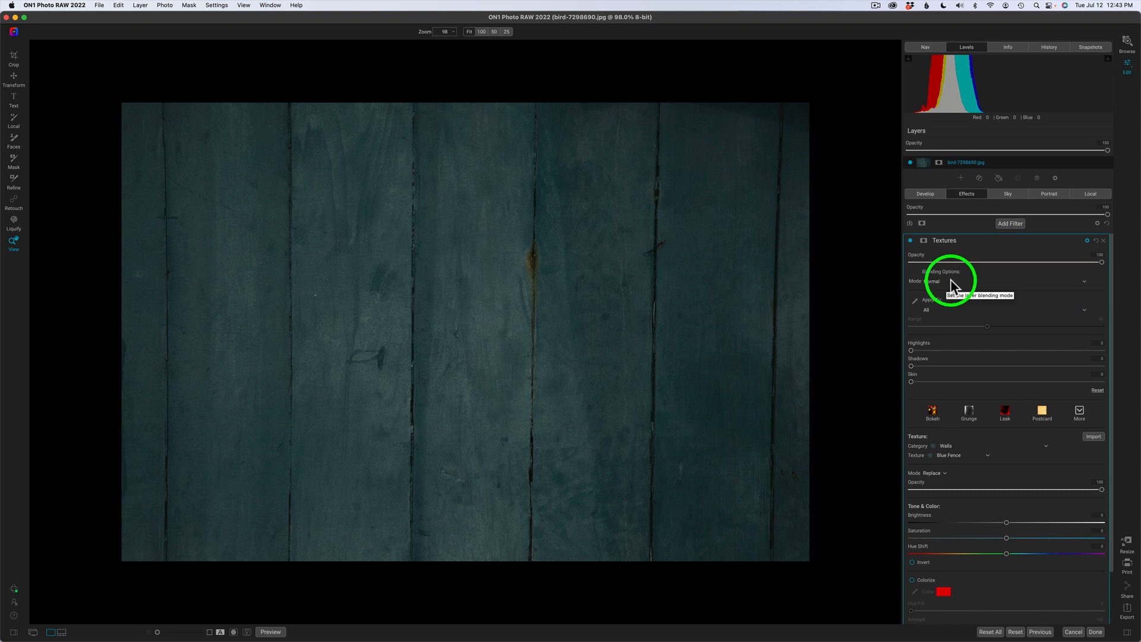
click(1082, 281)
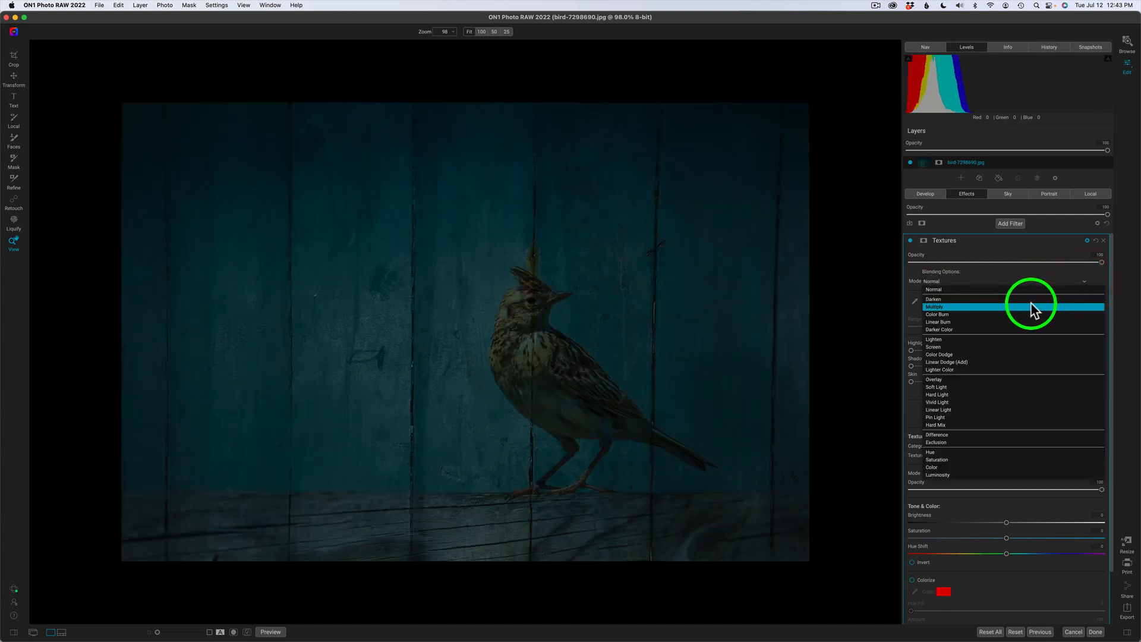
click(1033, 307)
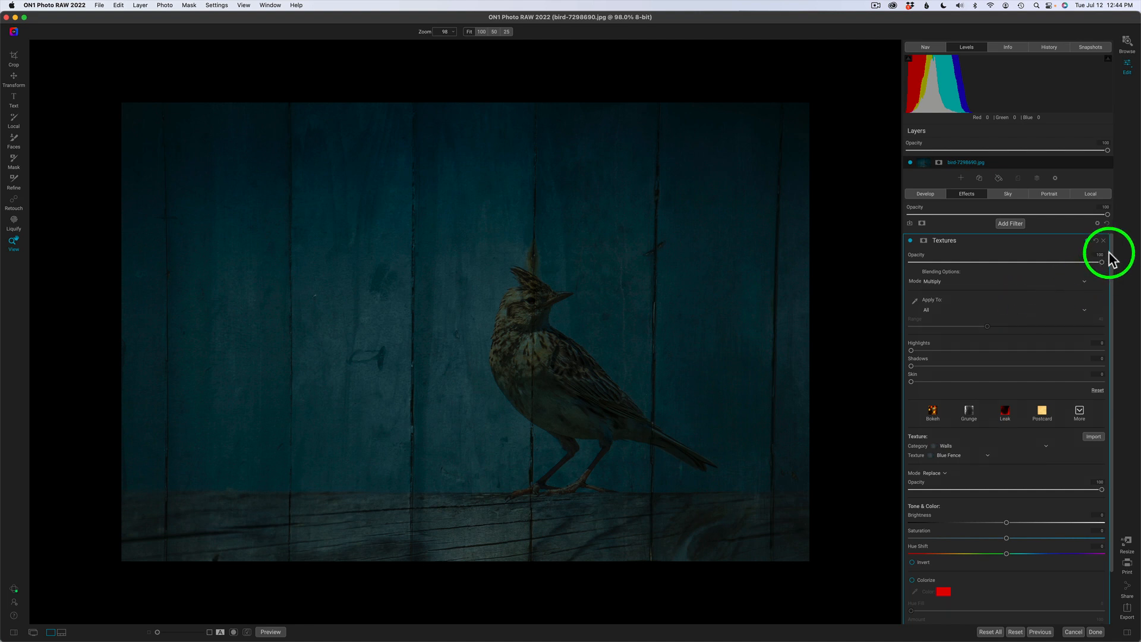
drag(1100, 262, 1128, 267)
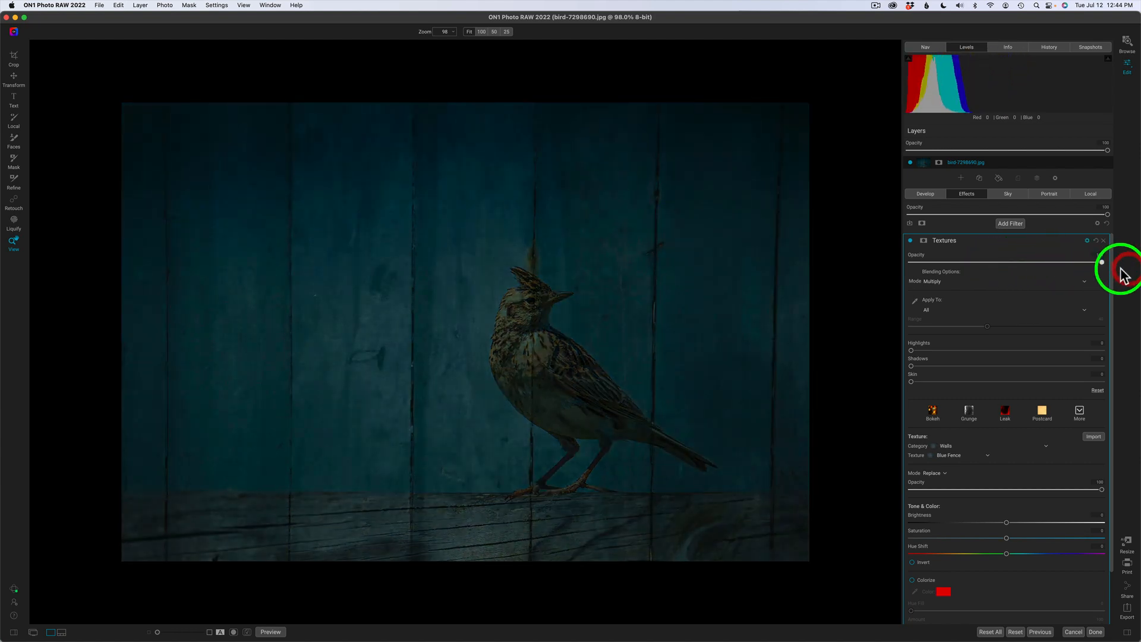
Compare texture and filter opacity levels, finishing with the texture opacity dragged down to 0.
click(1102, 490)
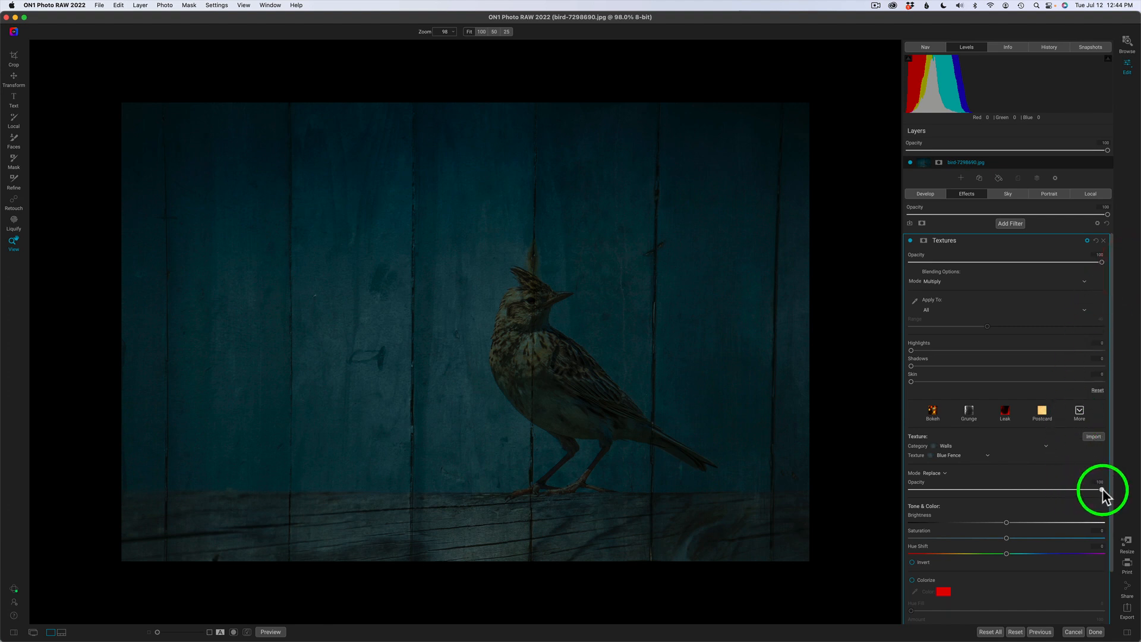
drag(1102, 489, 1139, 498)
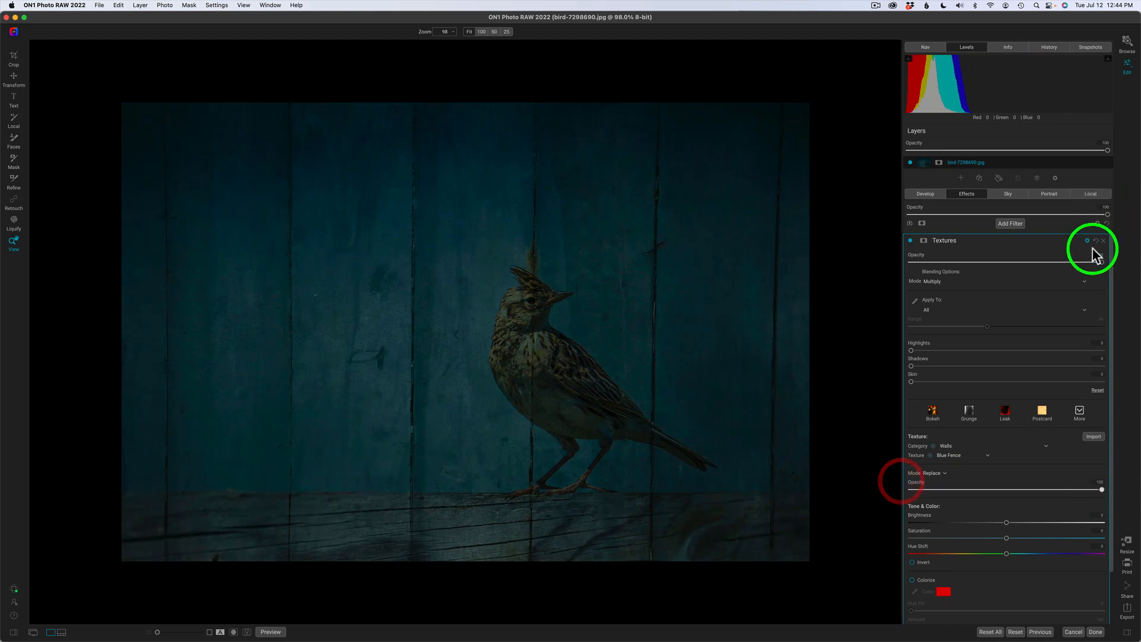
drag(1100, 262, 1127, 263)
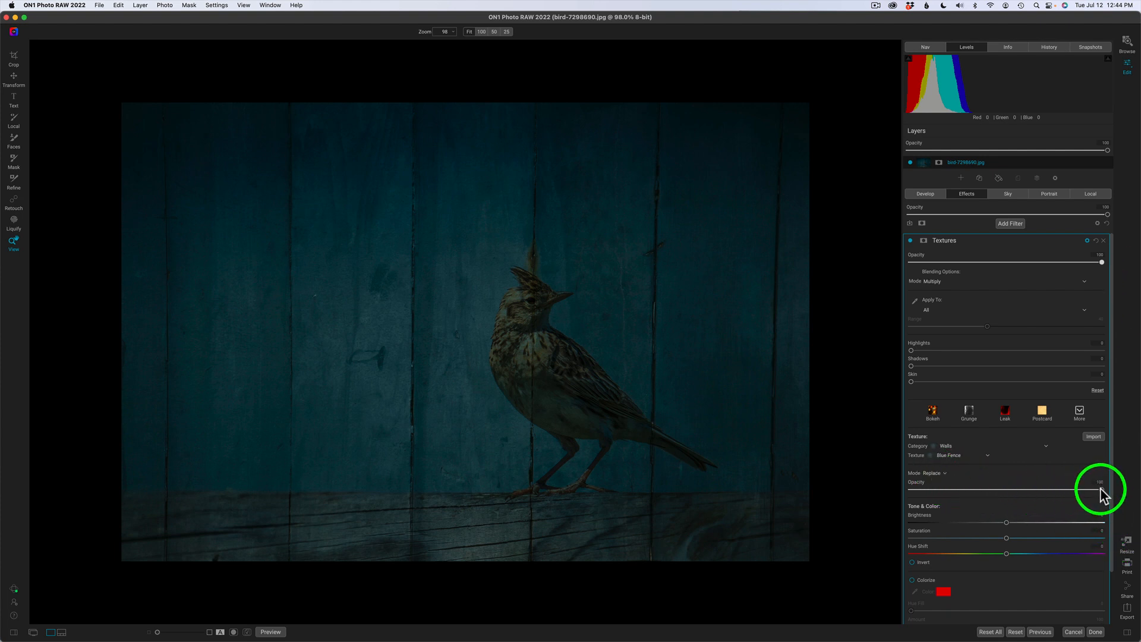
drag(1102, 489, 853, 481)
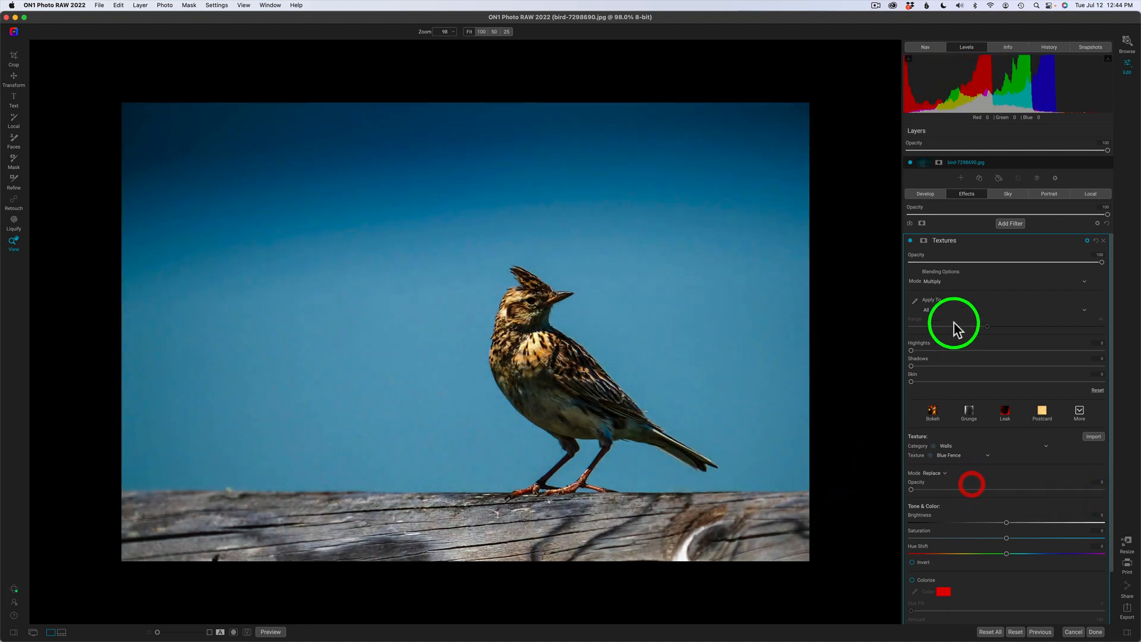
Return the texture opacity to 100 and set the filter blending to Normal after trying Multiply.
click(944, 279)
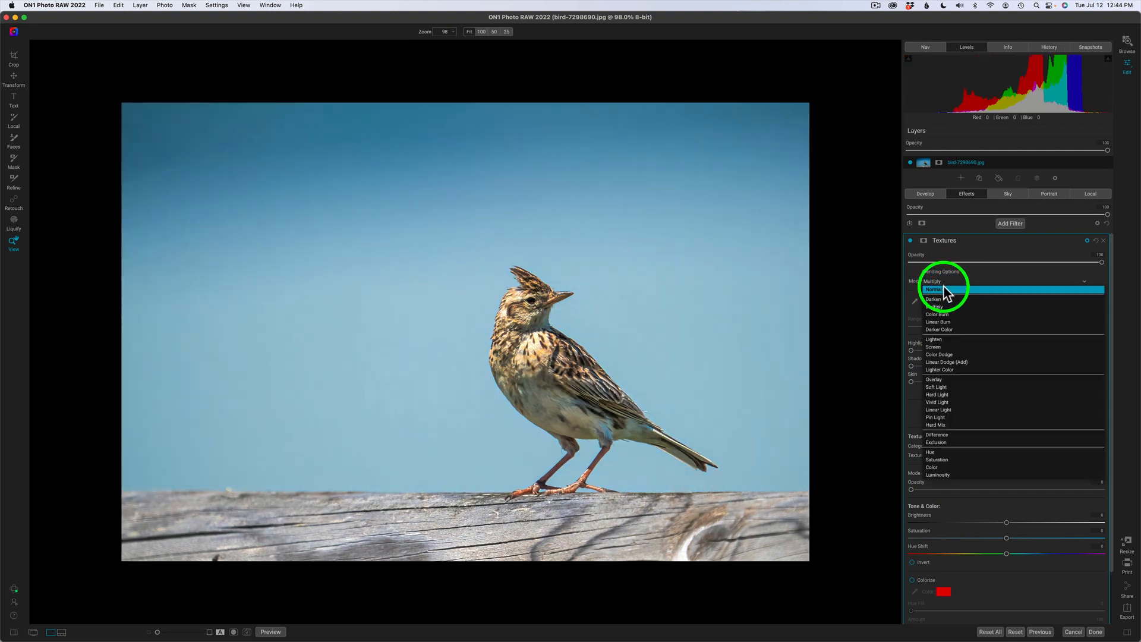
click(945, 289)
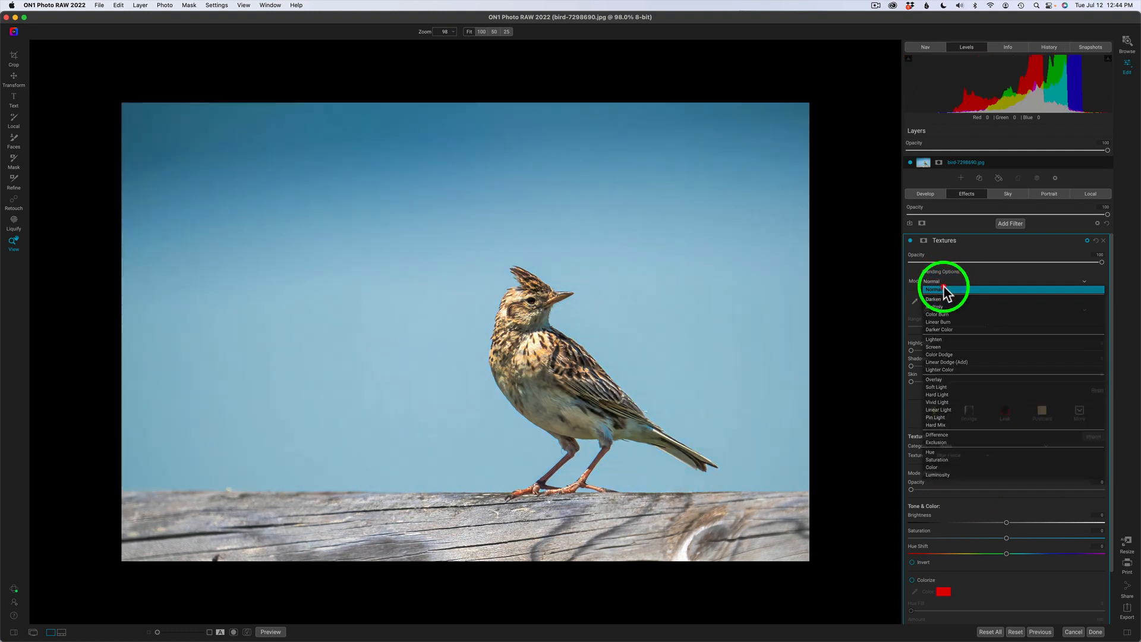
click(944, 284)
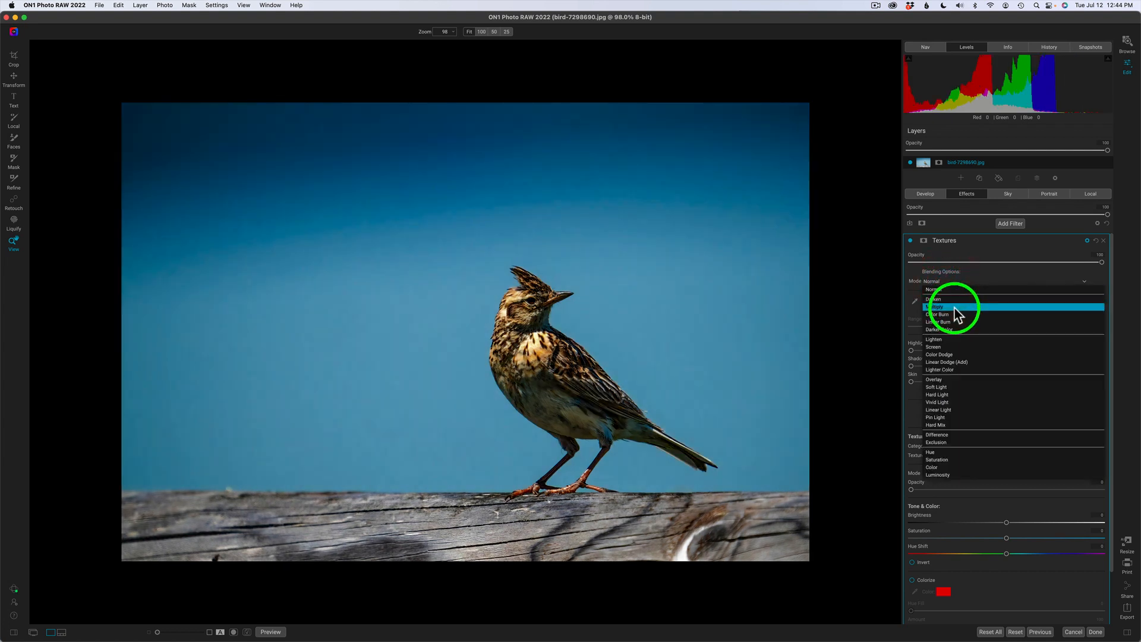
click(954, 308)
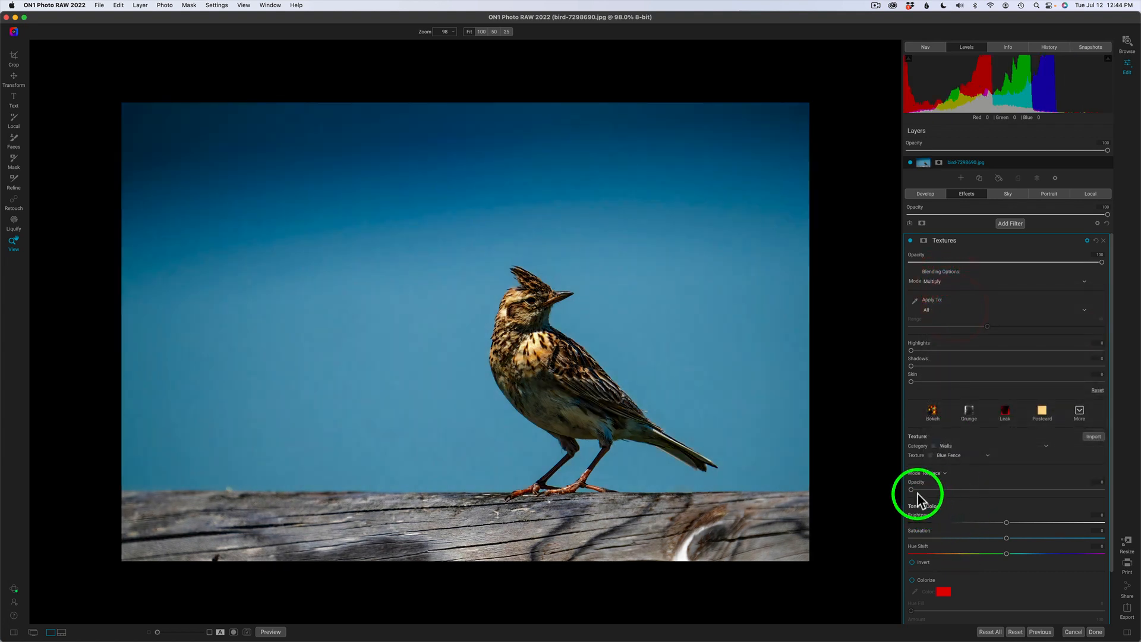
drag(911, 489, 1138, 500)
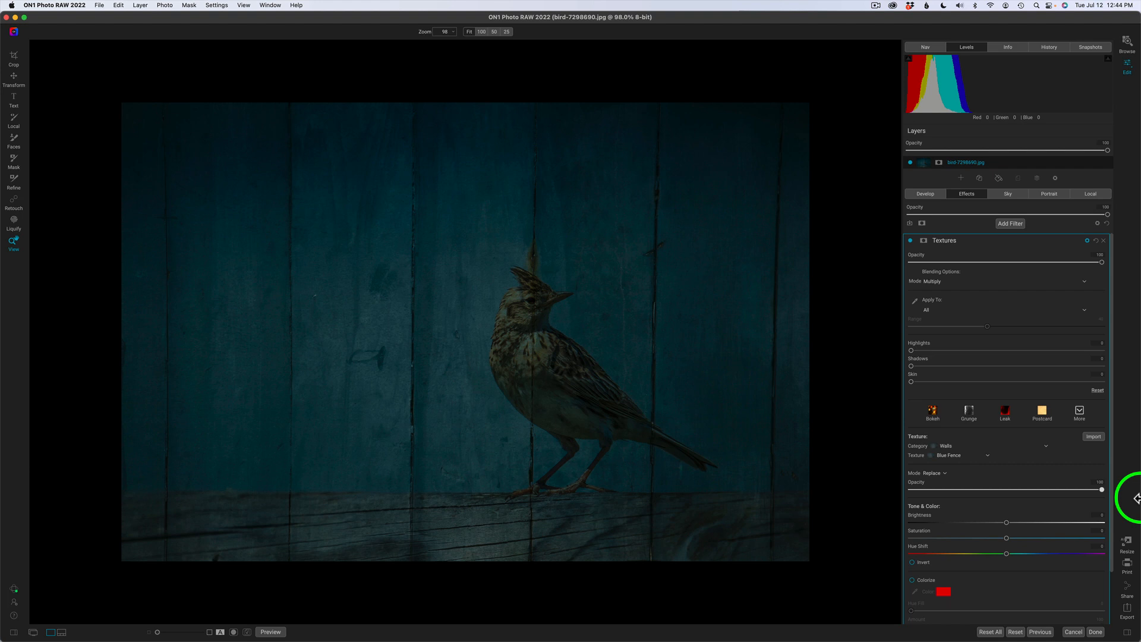
click(1082, 281)
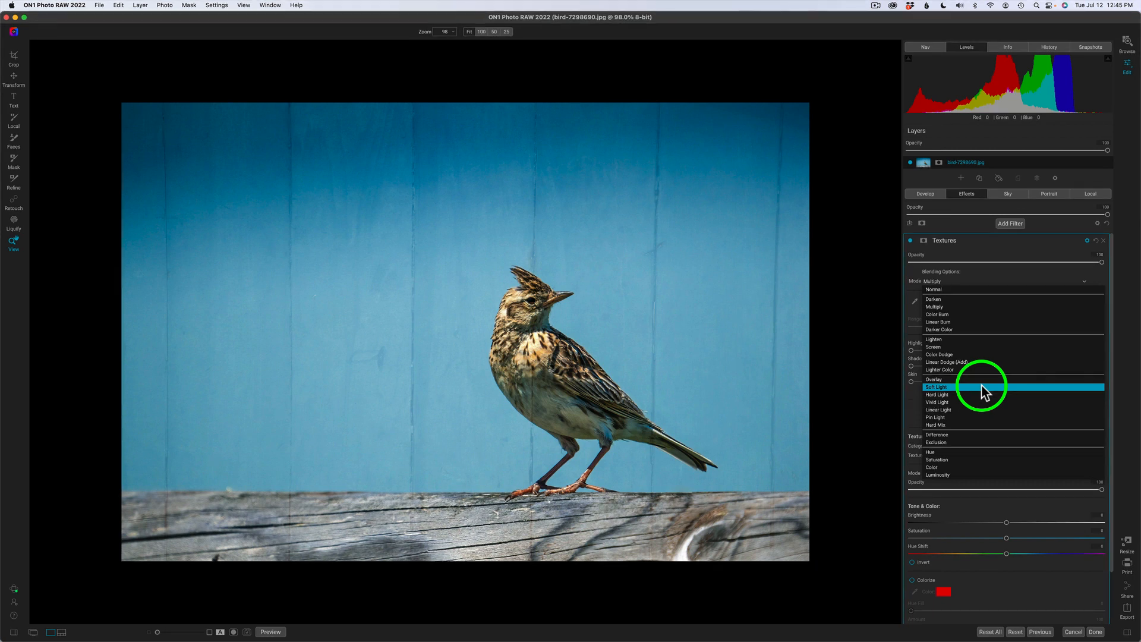
click(968, 289)
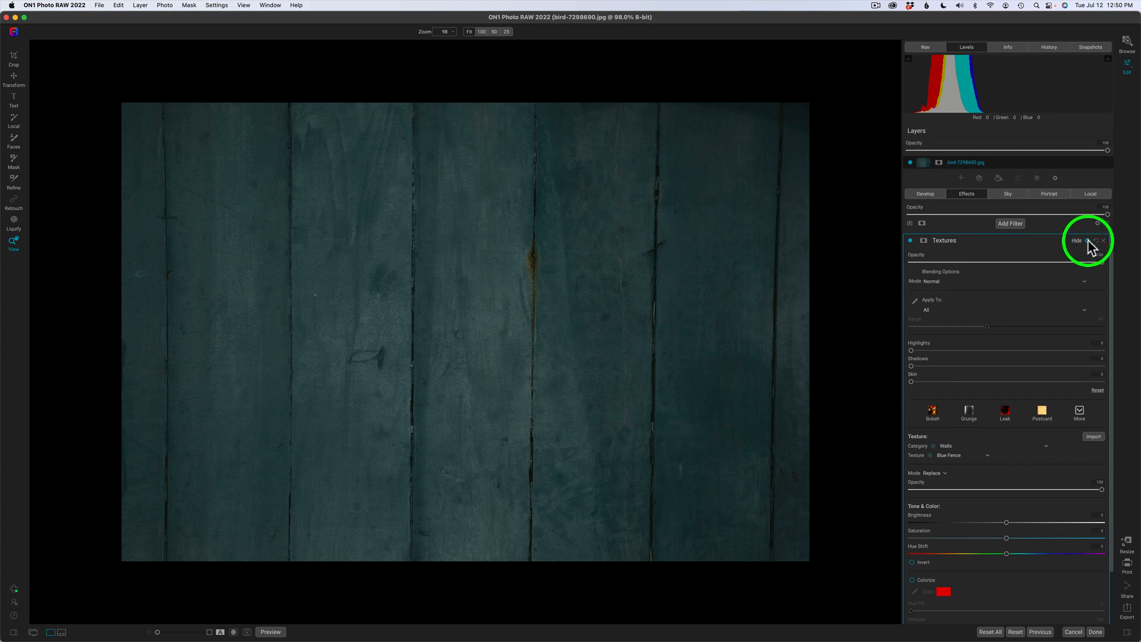
Review the Normal filter blending and Replace texture mode unchanged, then collapse the blending options.
click(953, 281)
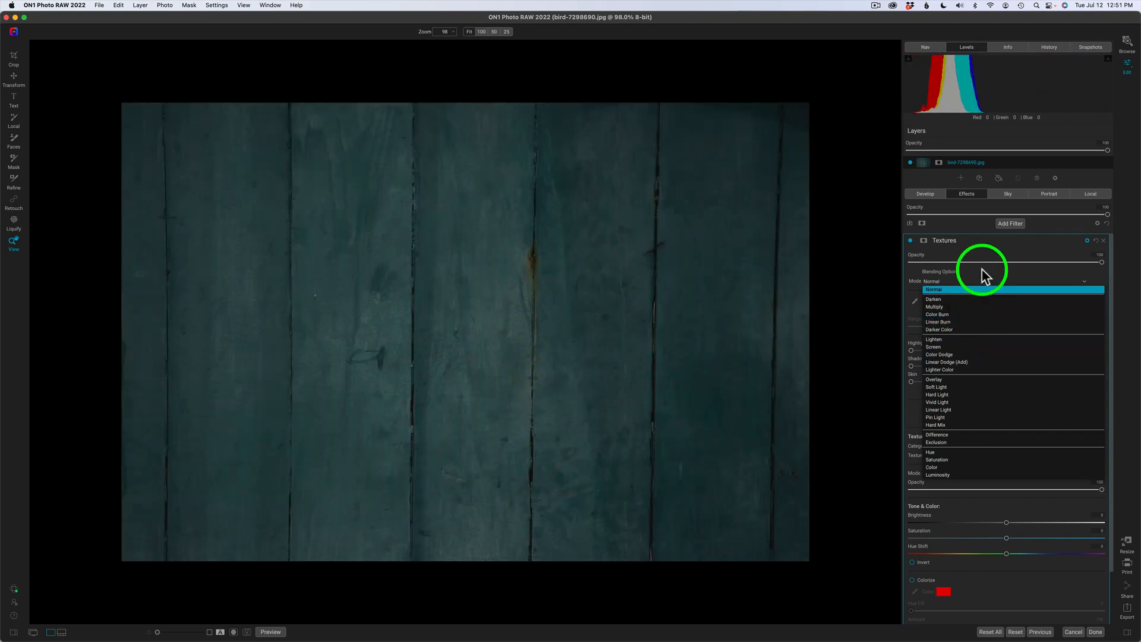
click(981, 276)
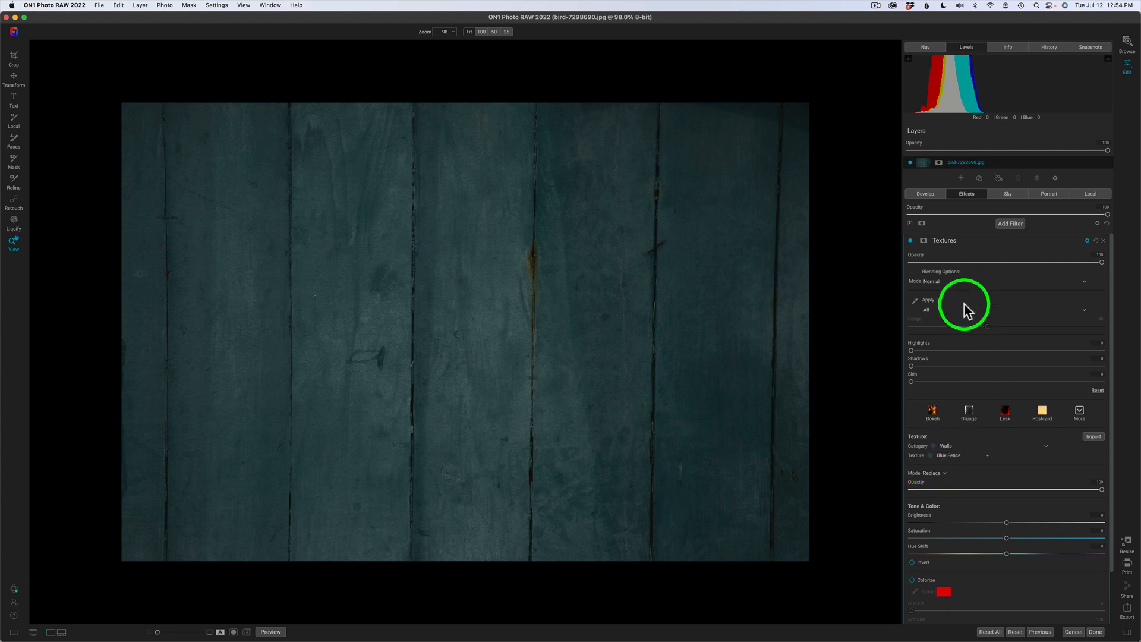
click(945, 473)
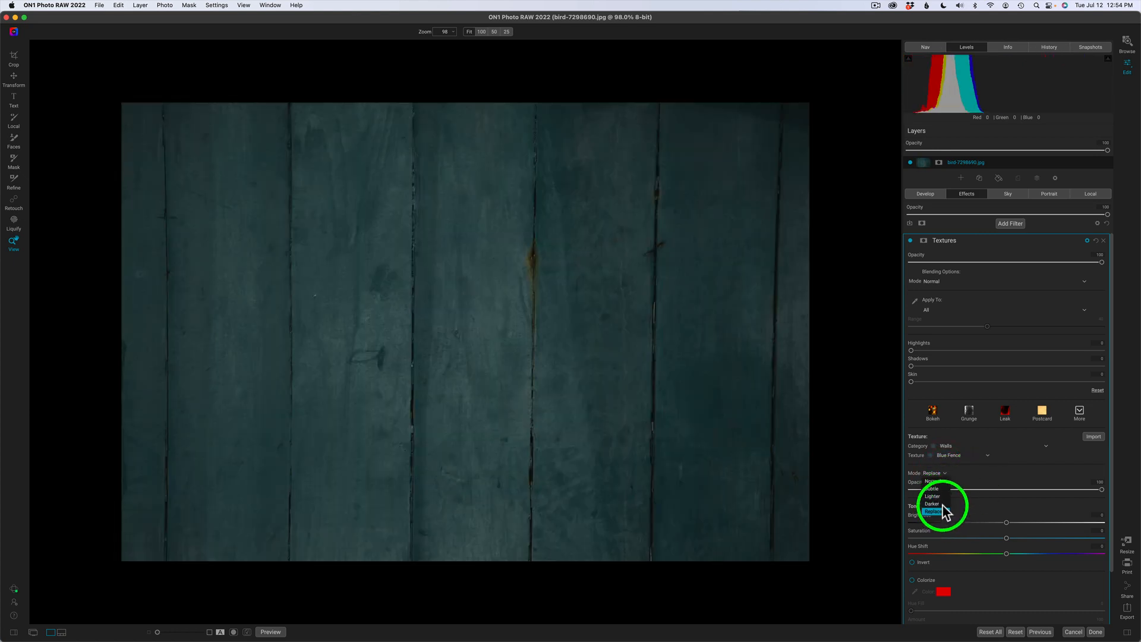
click(943, 509)
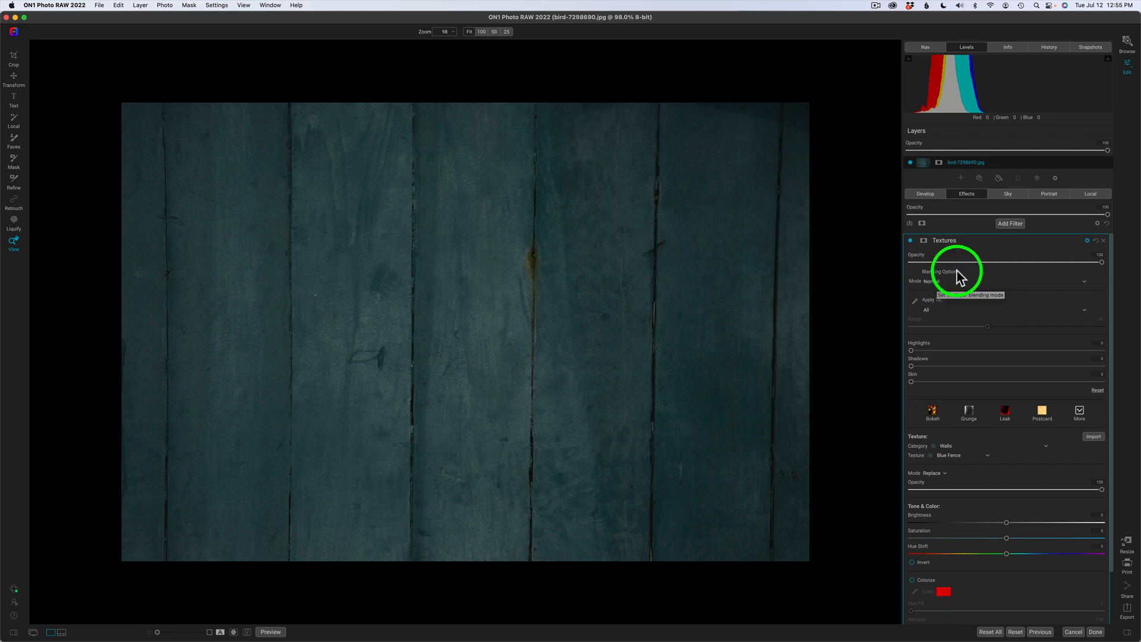
click(1089, 242)
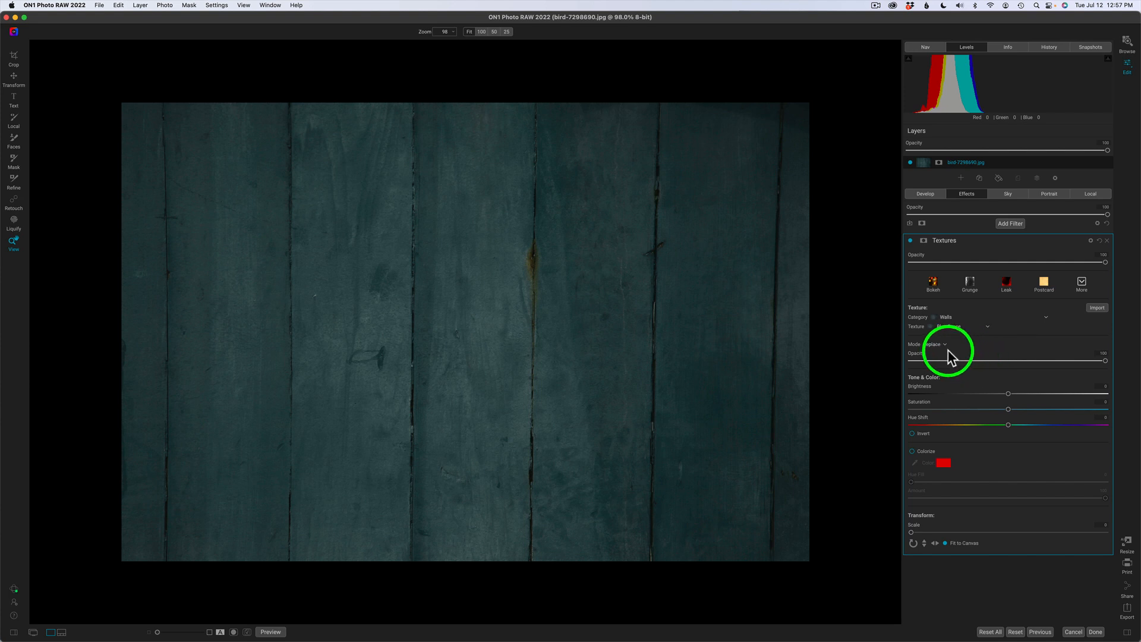
Set the Blue Fence texture mode to Normal so the bird shows against the boards.
click(1090, 240)
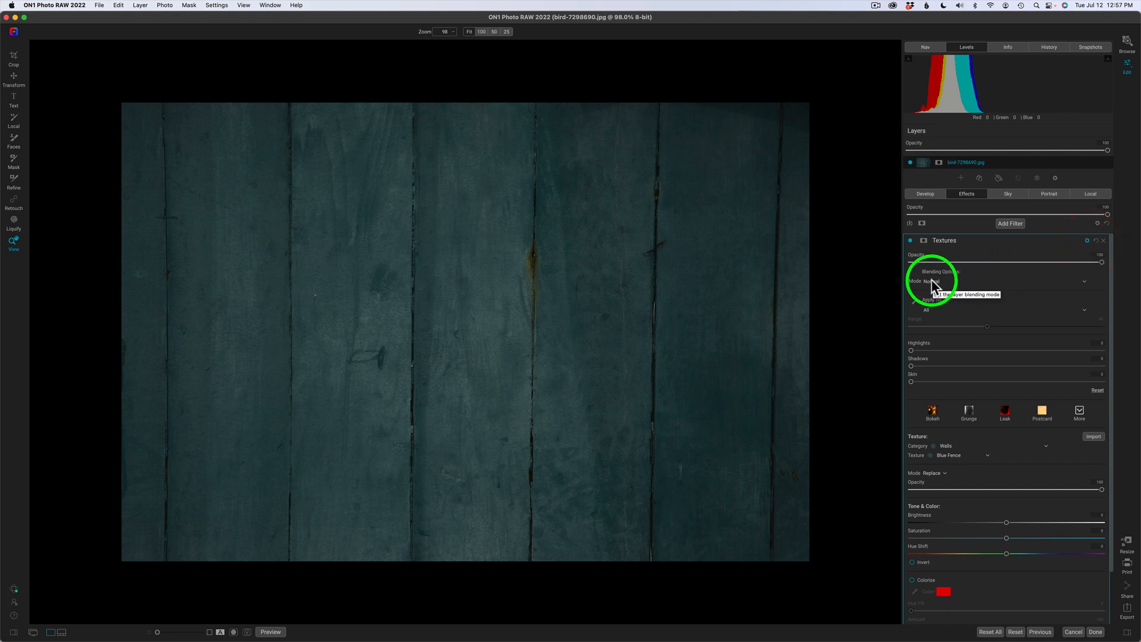
click(1087, 242)
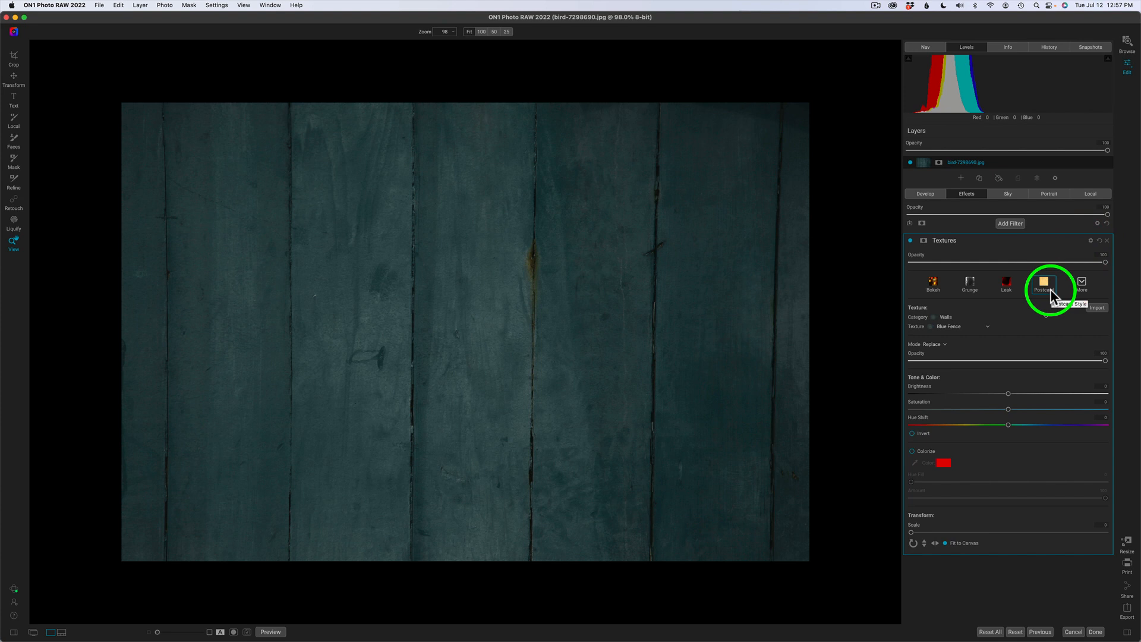
click(944, 346)
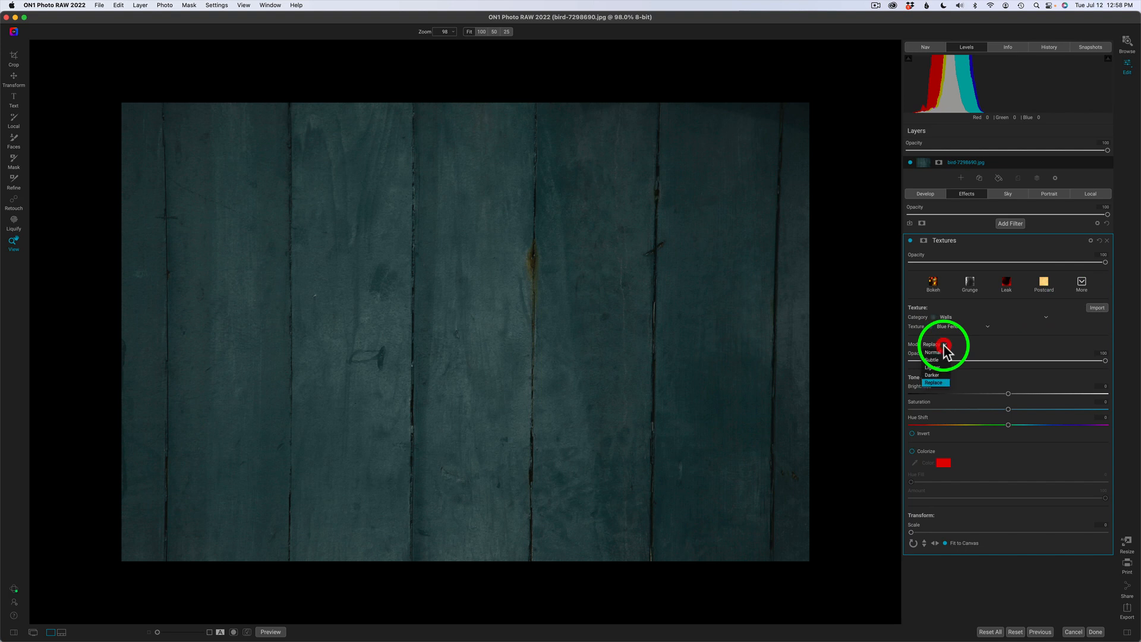
click(936, 350)
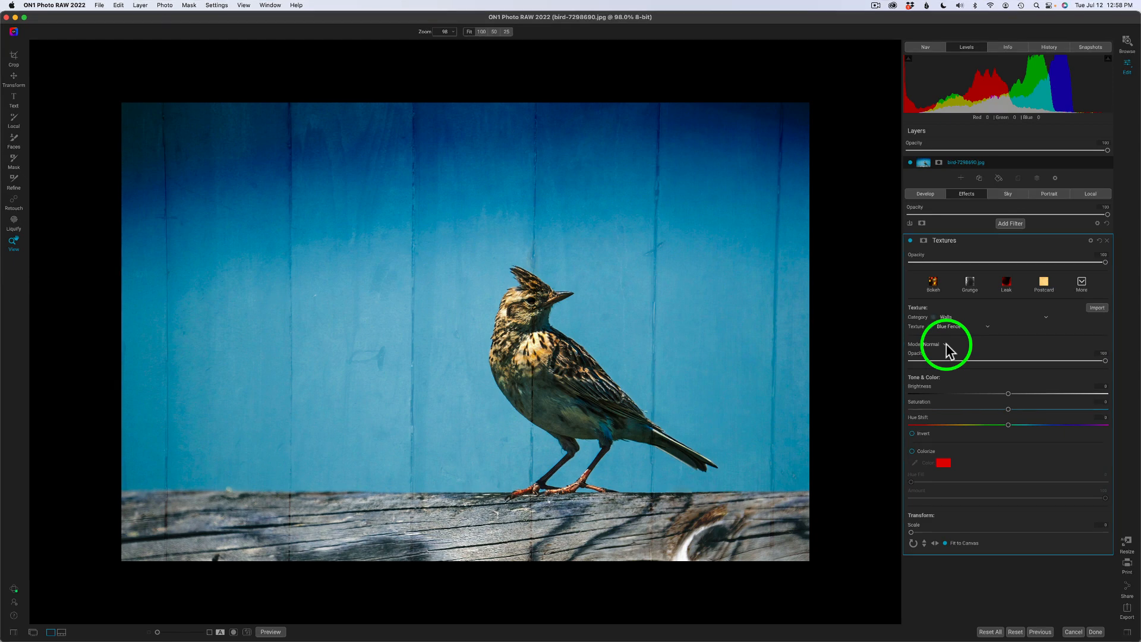
click(946, 345)
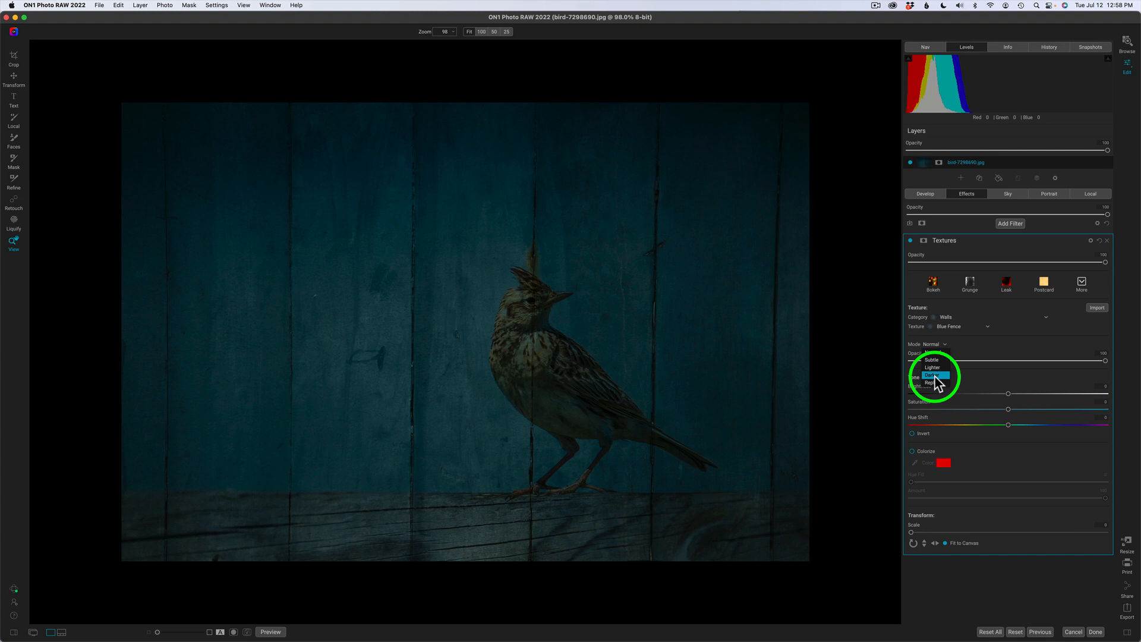
click(972, 343)
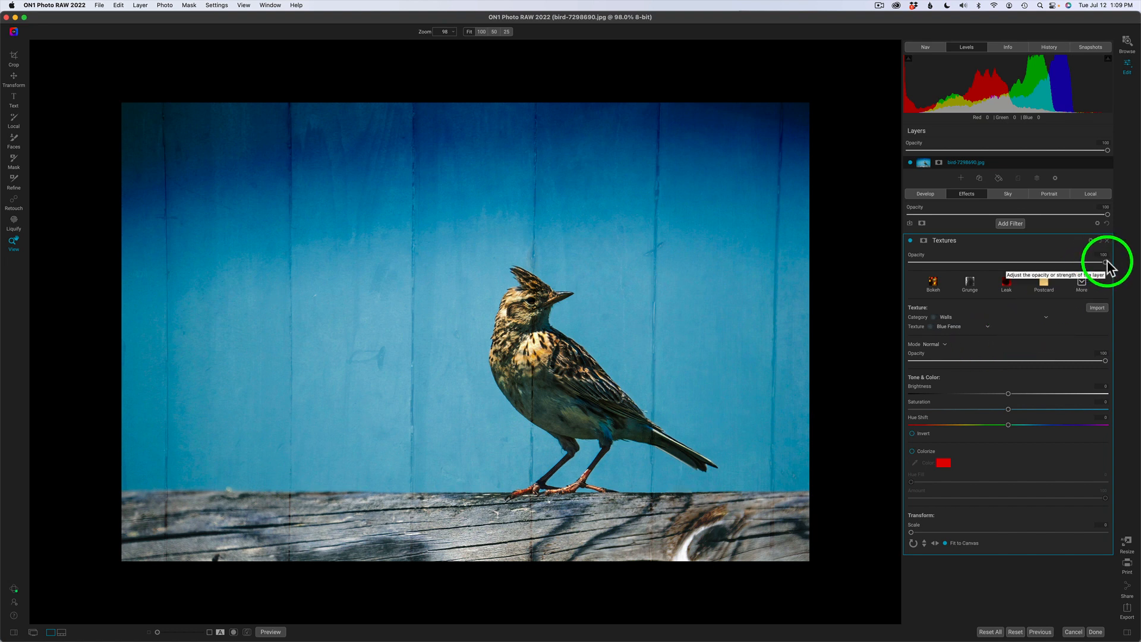
drag(1105, 263, 1008, 262)
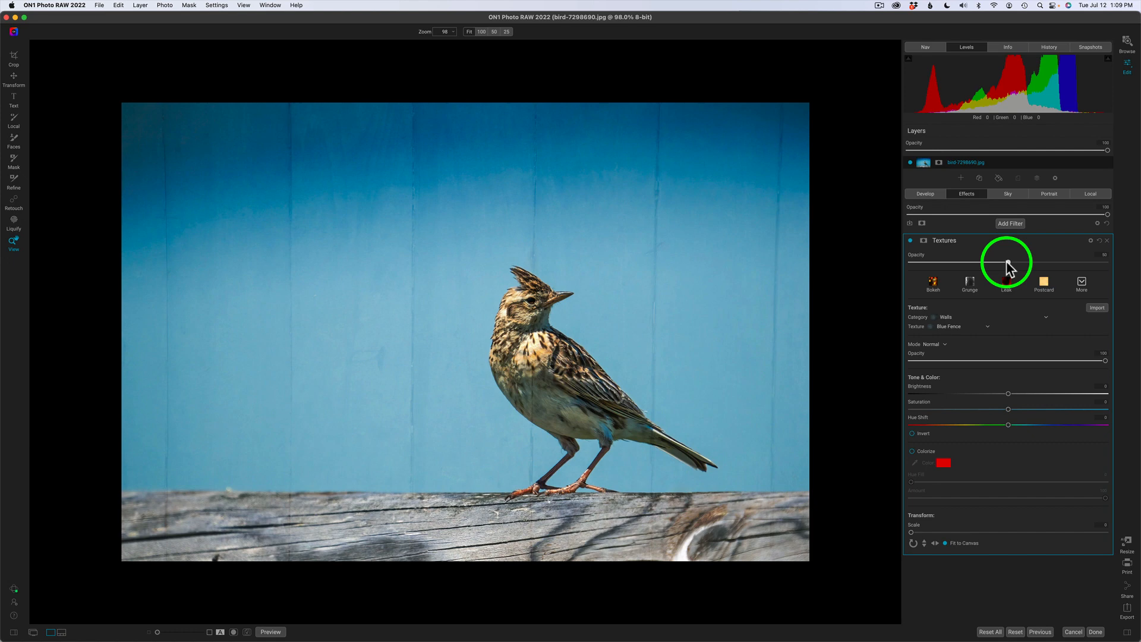
drag(1006, 262, 1128, 273)
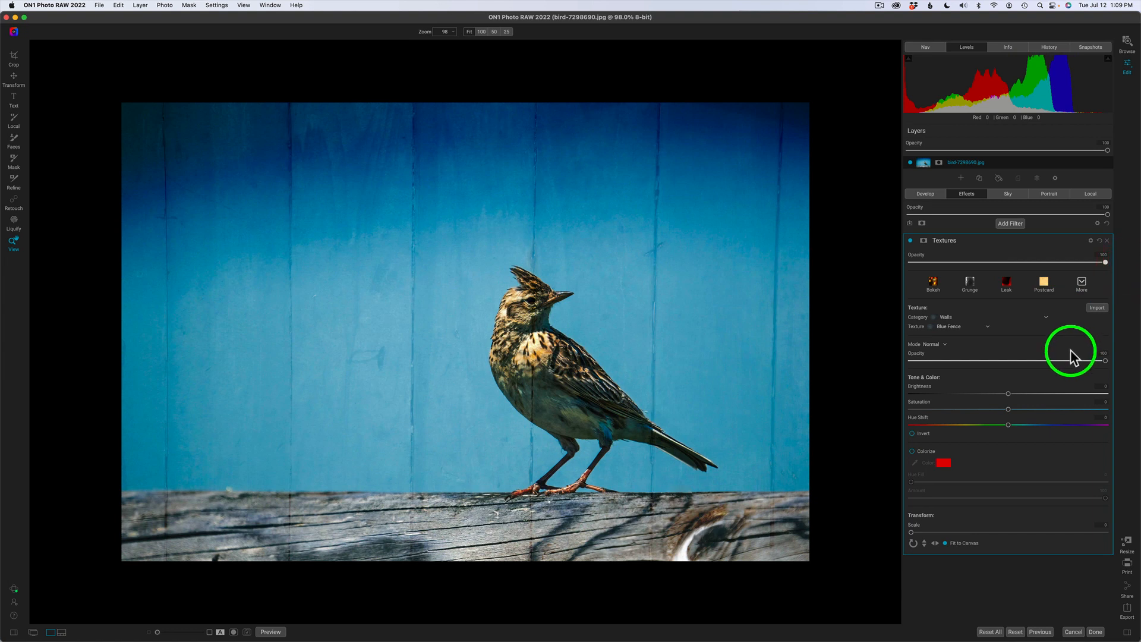
click(1092, 241)
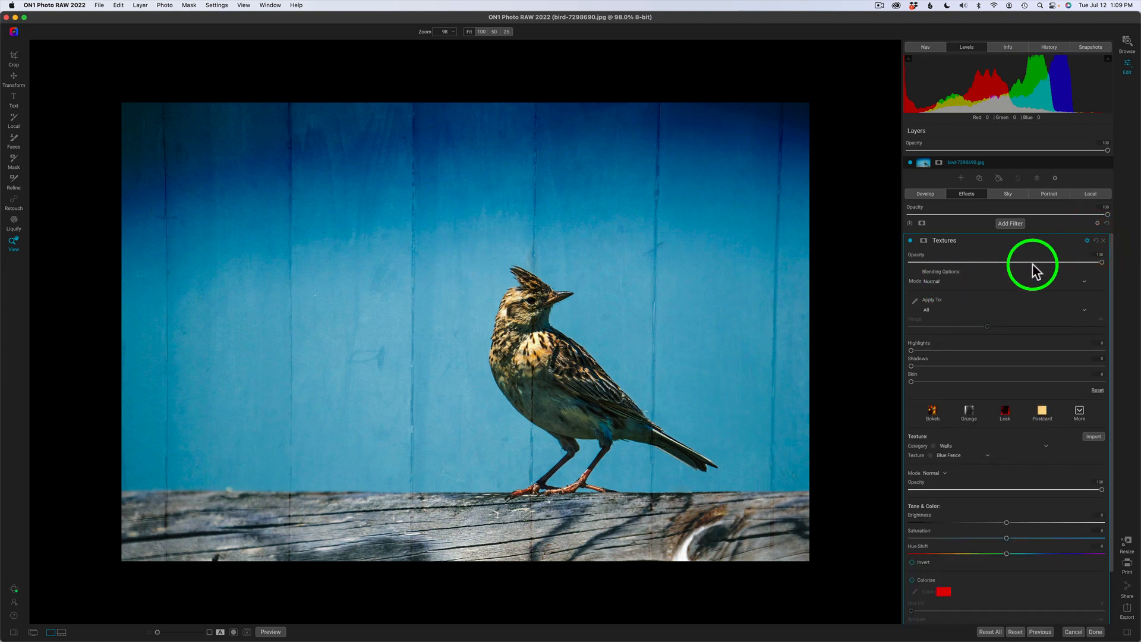
click(1091, 241)
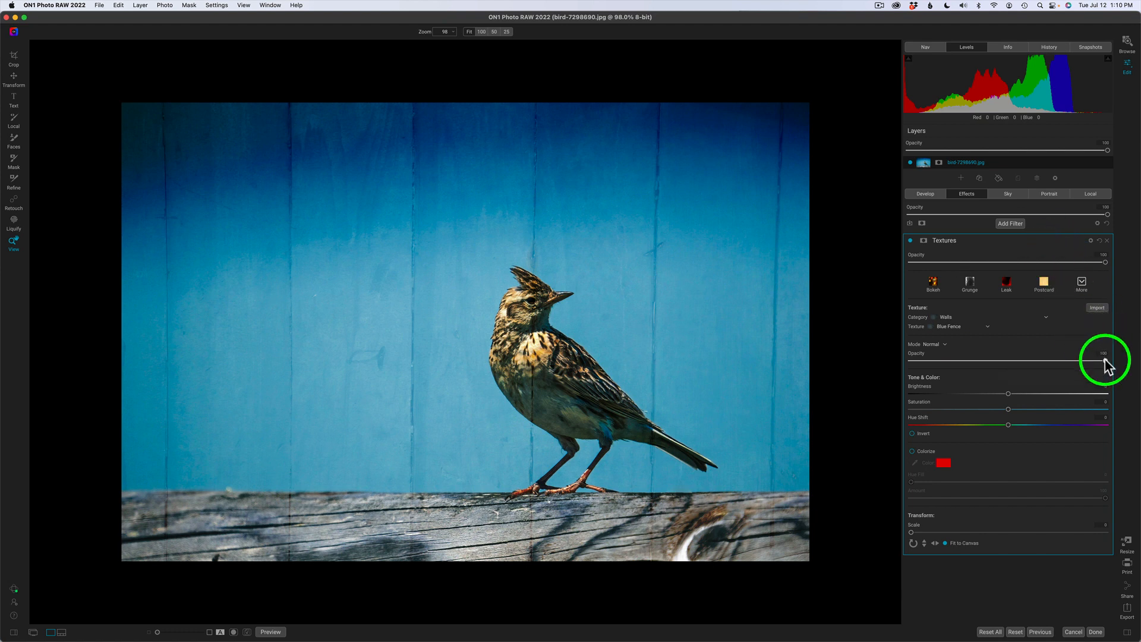
mouse_move(1103, 362)
mouse_down()
mouse_move(886, 352)
mouse_move(1128, 359)
mouse_move(878, 358)
mouse_move(1126, 360)
mouse_up()
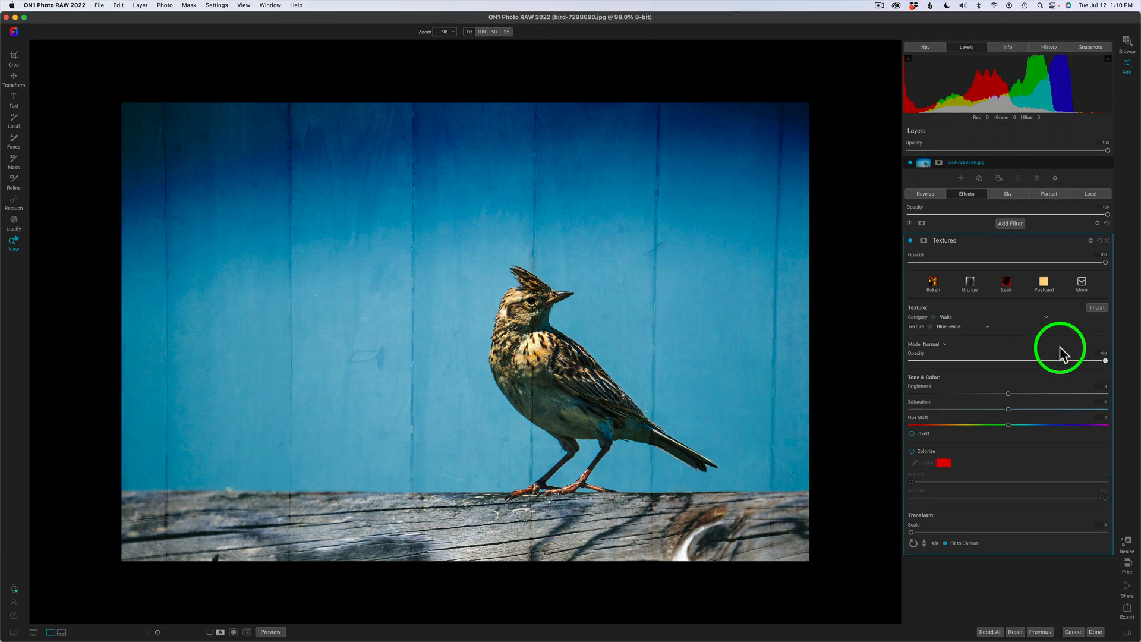
Switch the Blue Fence texture to Replace mode, dipping its opacity and returning it to 100.
click(1090, 241)
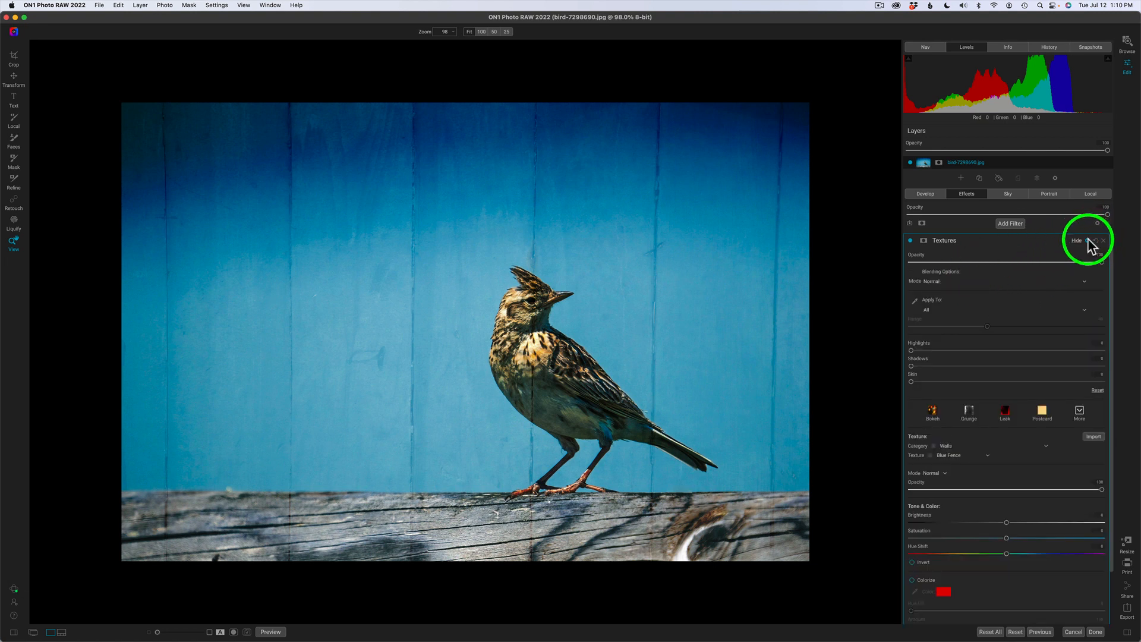
click(1090, 241)
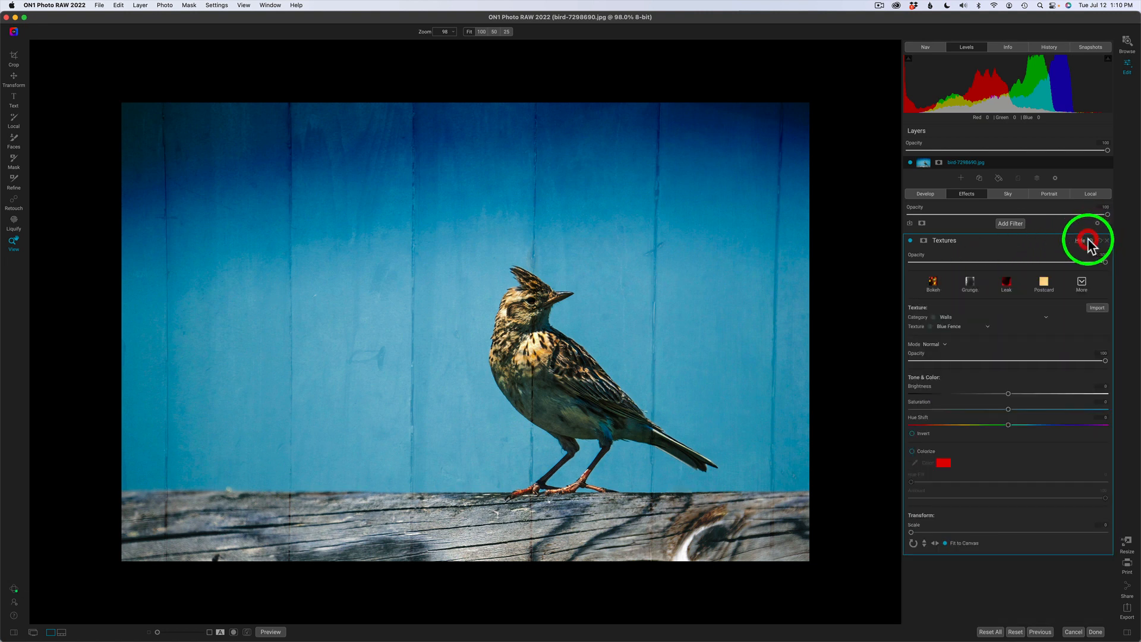
click(945, 346)
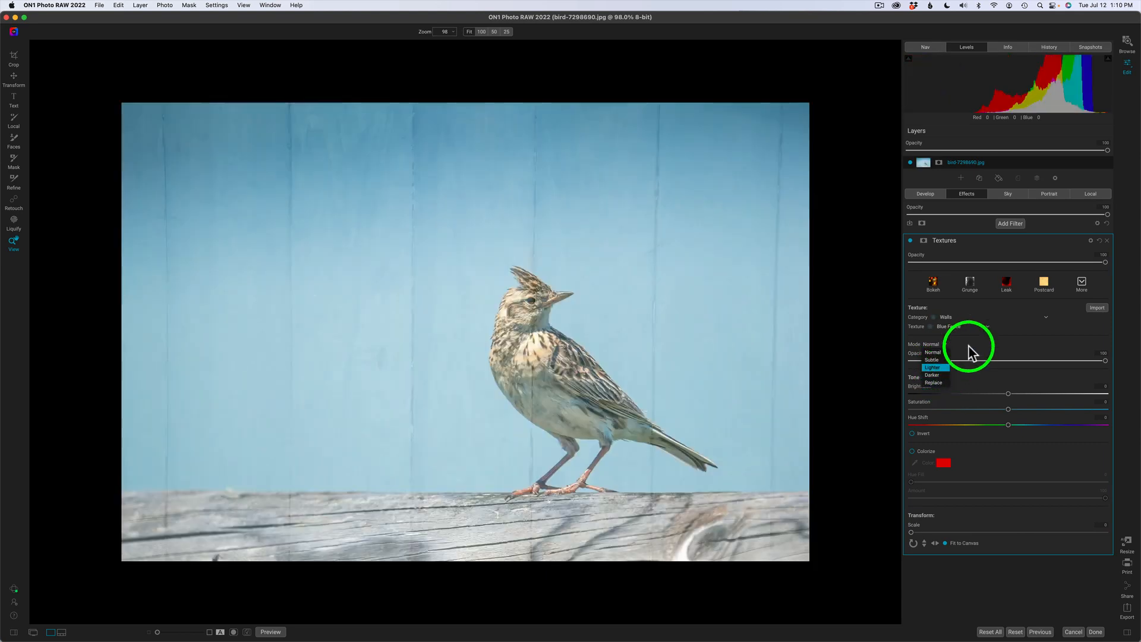
click(968, 349)
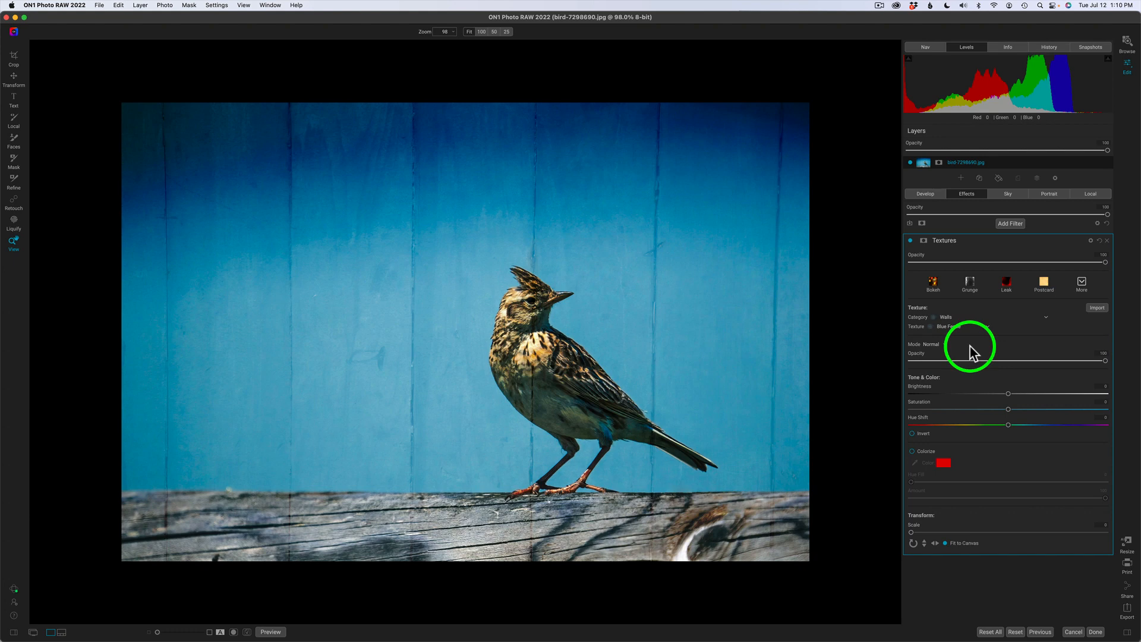
click(931, 344)
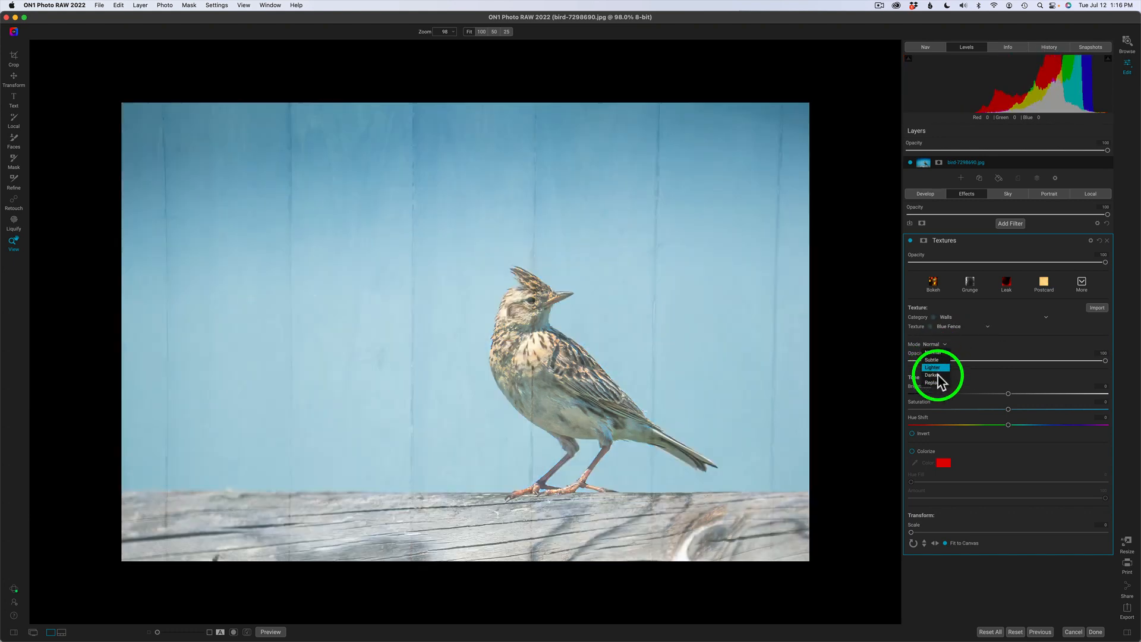
click(934, 382)
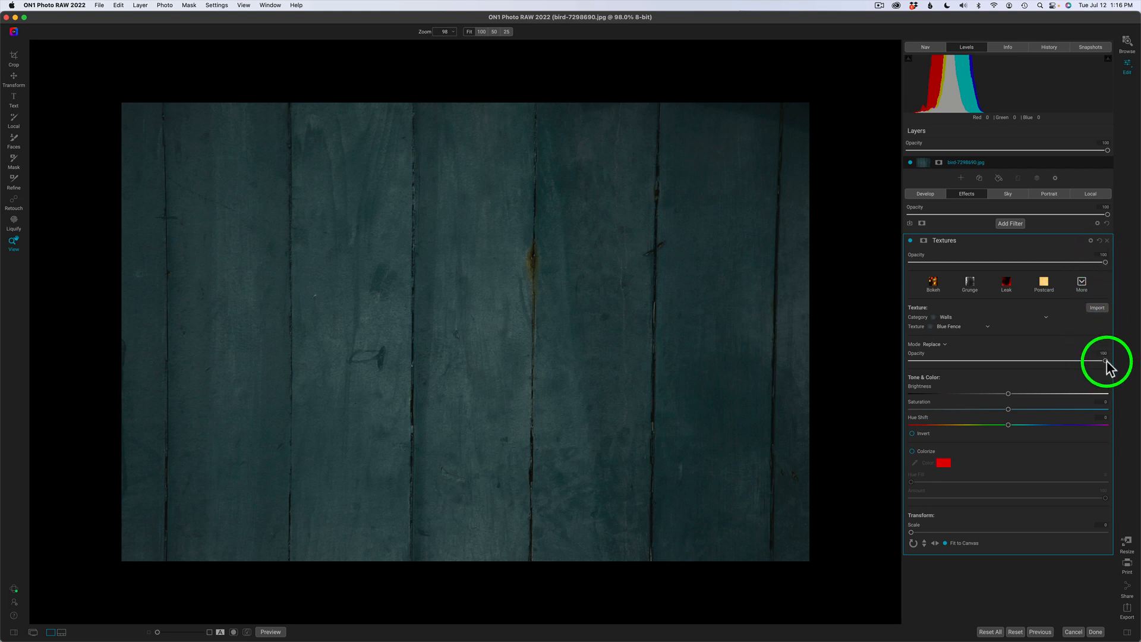
drag(1105, 361, 995, 360)
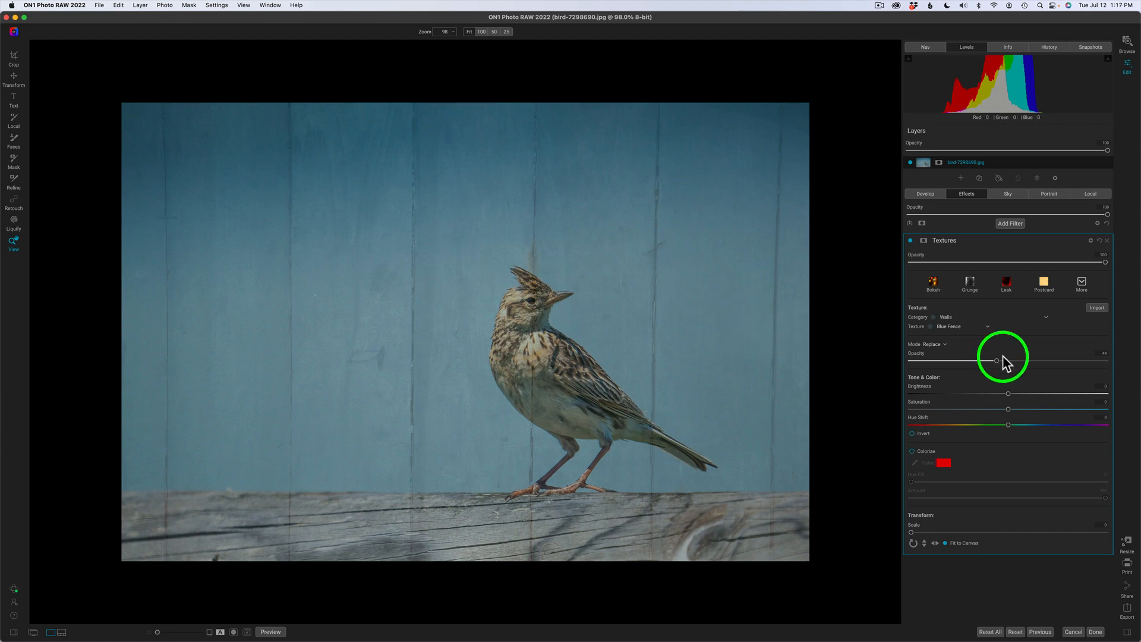
drag(998, 360, 1136, 368)
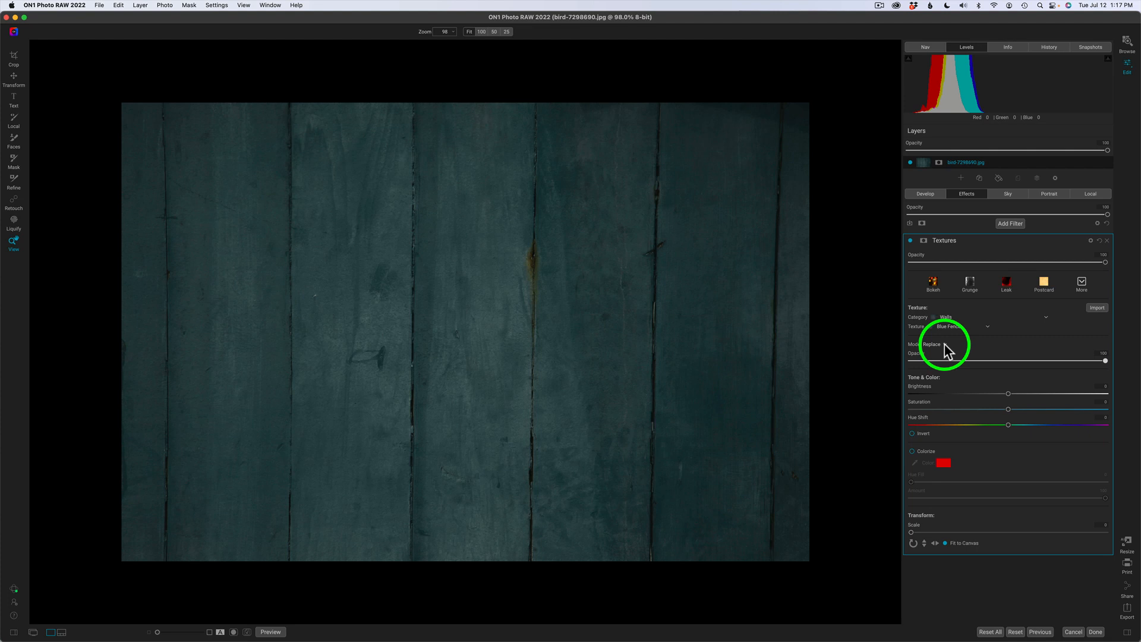
Confirm the filter blending stays Normal, then list the texture modes Normal, Subtle, Lighter, Darker, Replace.
click(1090, 241)
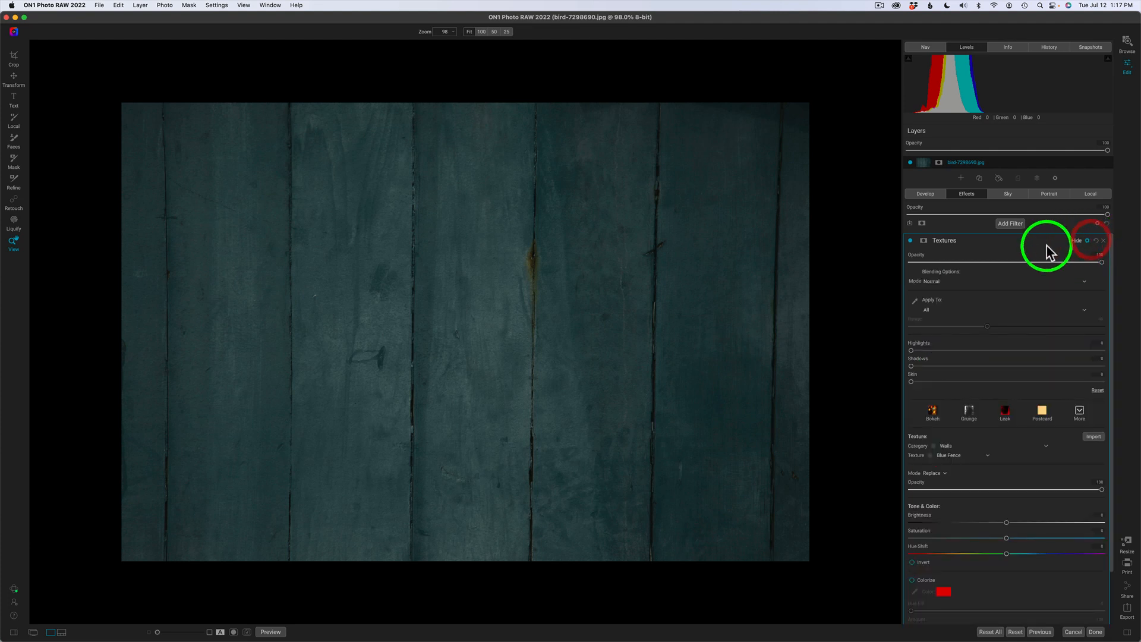
click(945, 280)
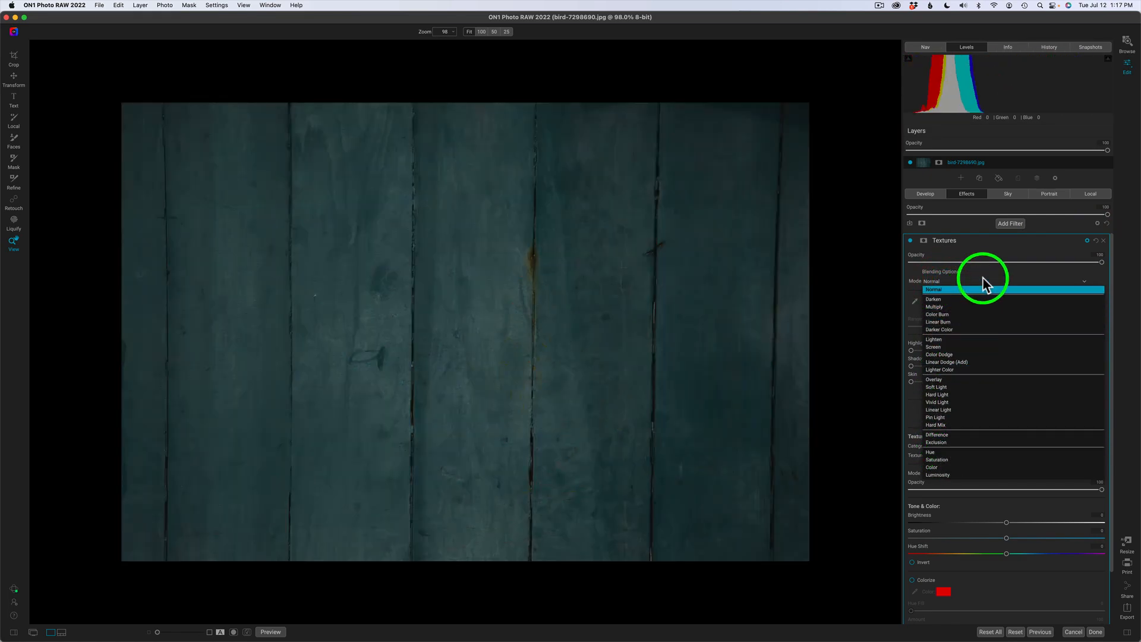
click(983, 275)
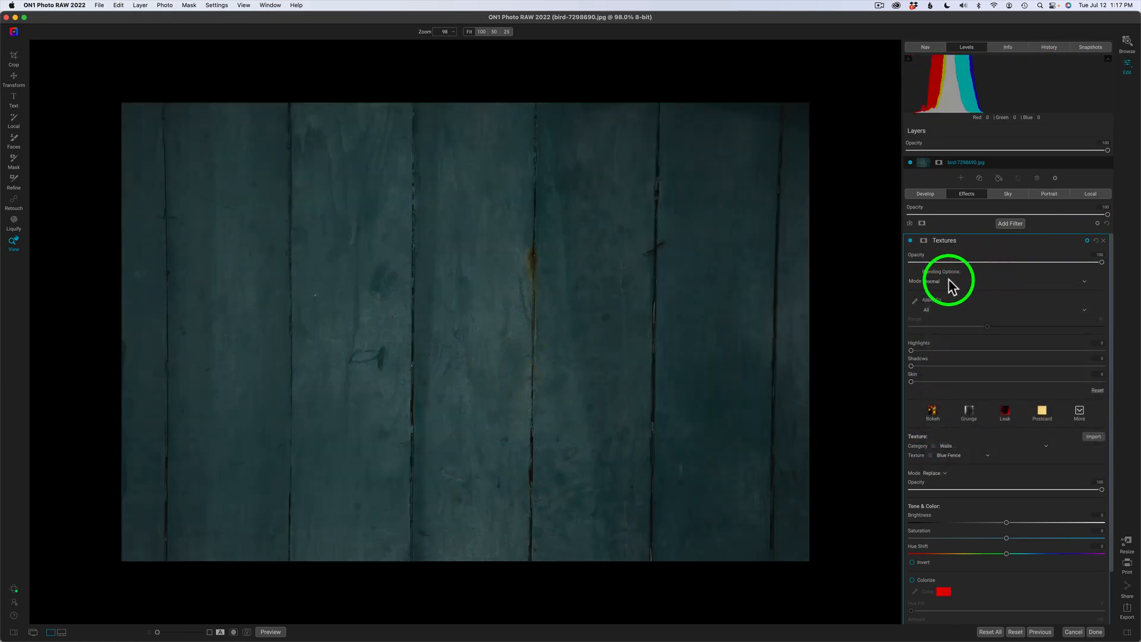
click(1087, 244)
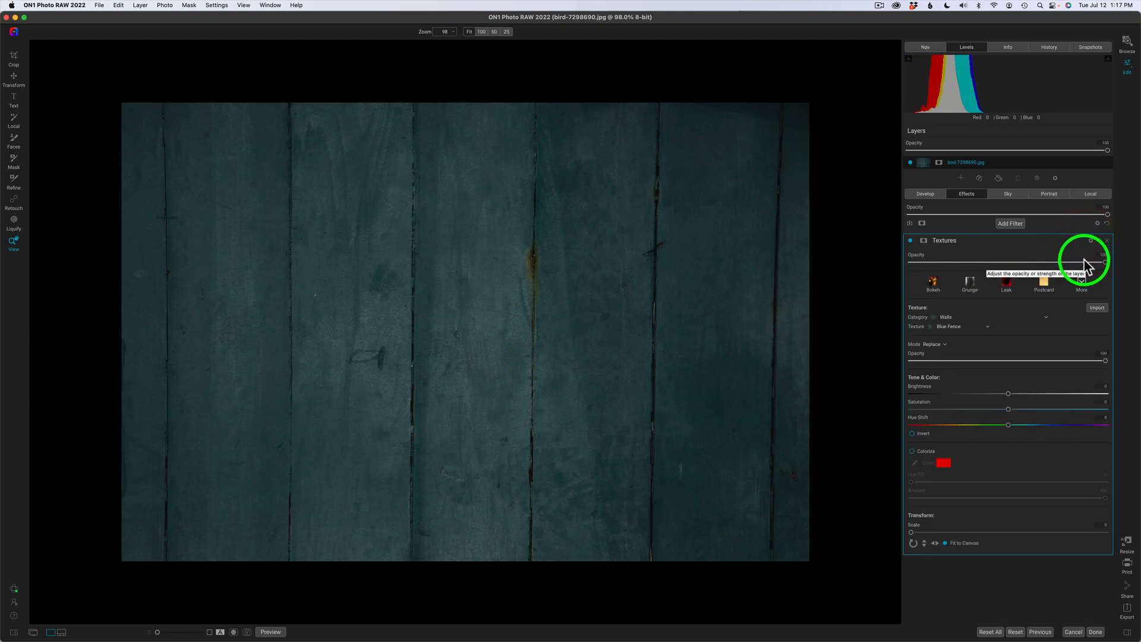
click(945, 344)
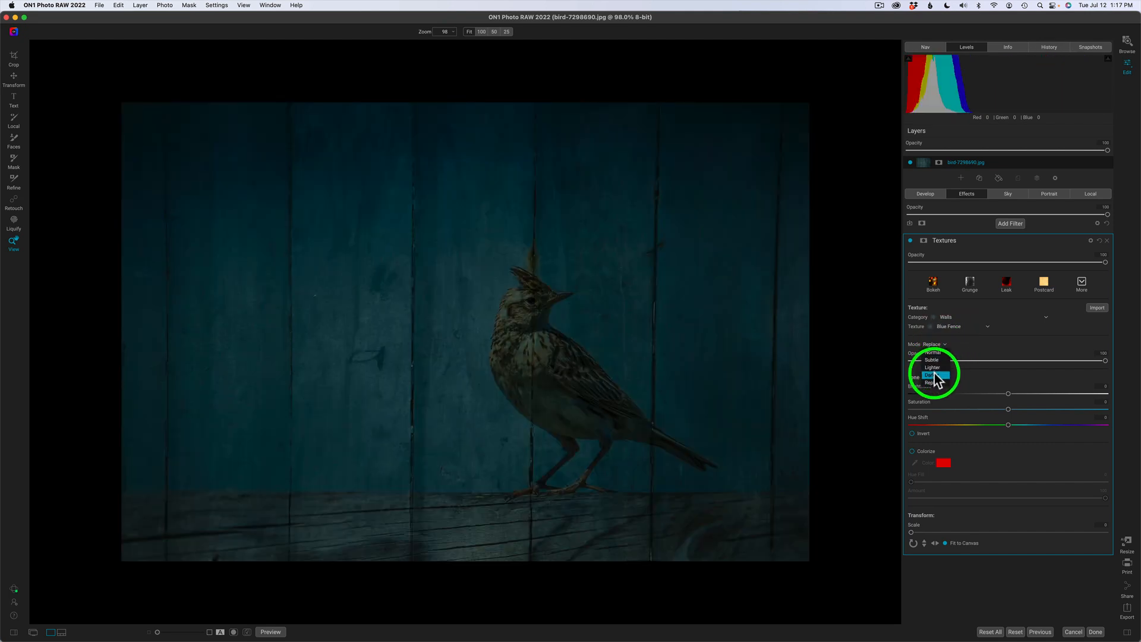
Blend the Blue Fence texture in Darker mode and settle its opacity near 80.
click(935, 376)
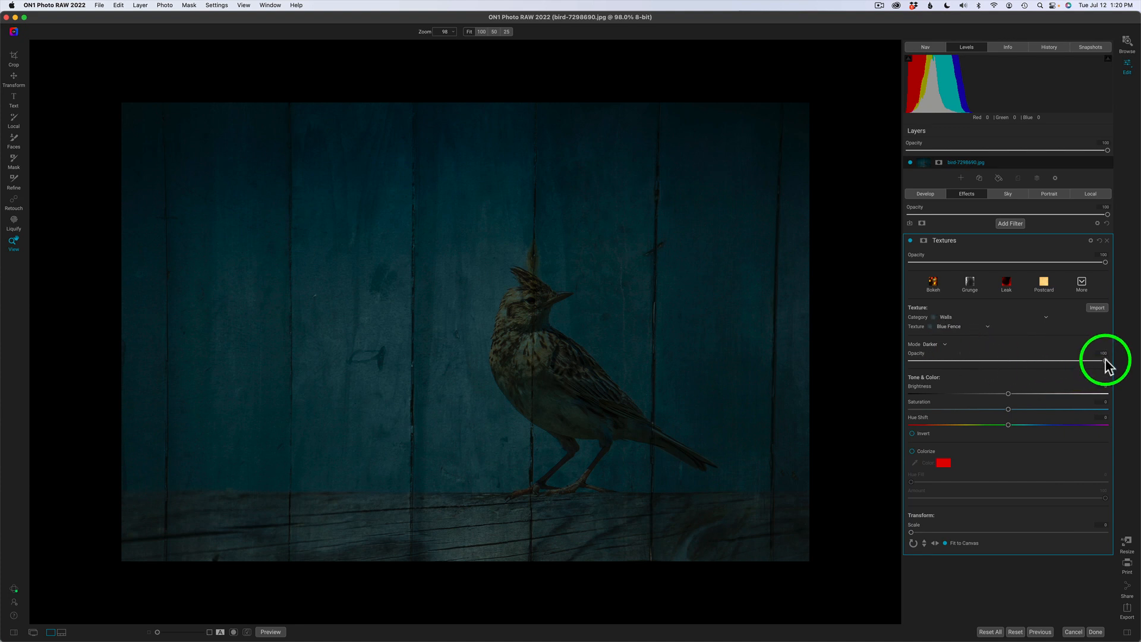
mouse_move(1105, 360)
mouse_down()
mouse_move(1016, 361)
mouse_move(1121, 364)
mouse_up()
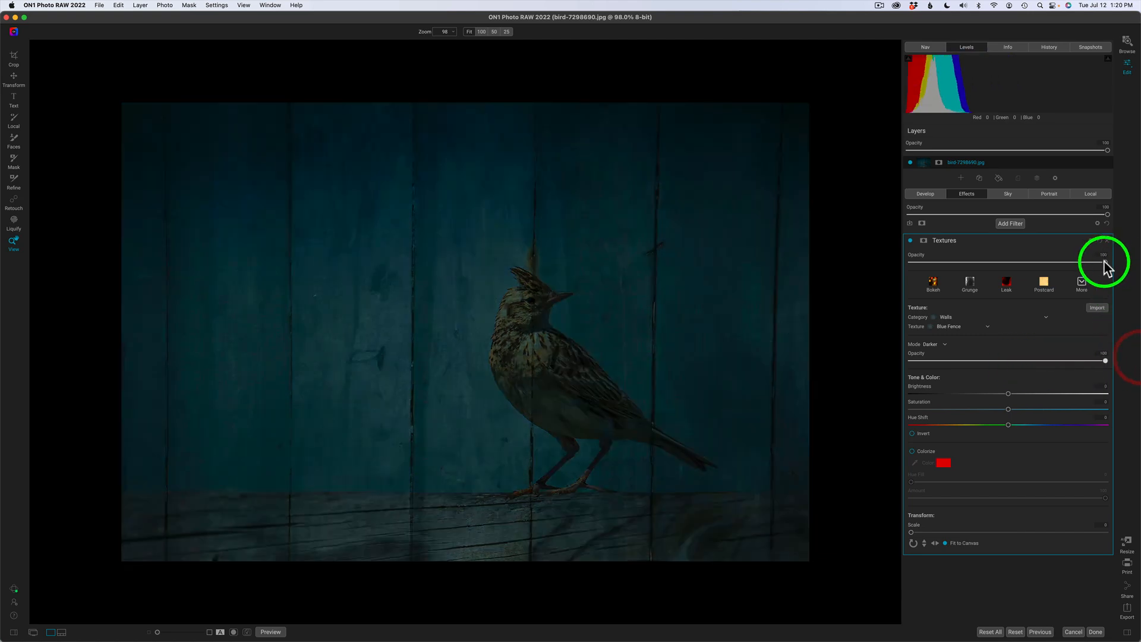
drag(1102, 262, 1129, 265)
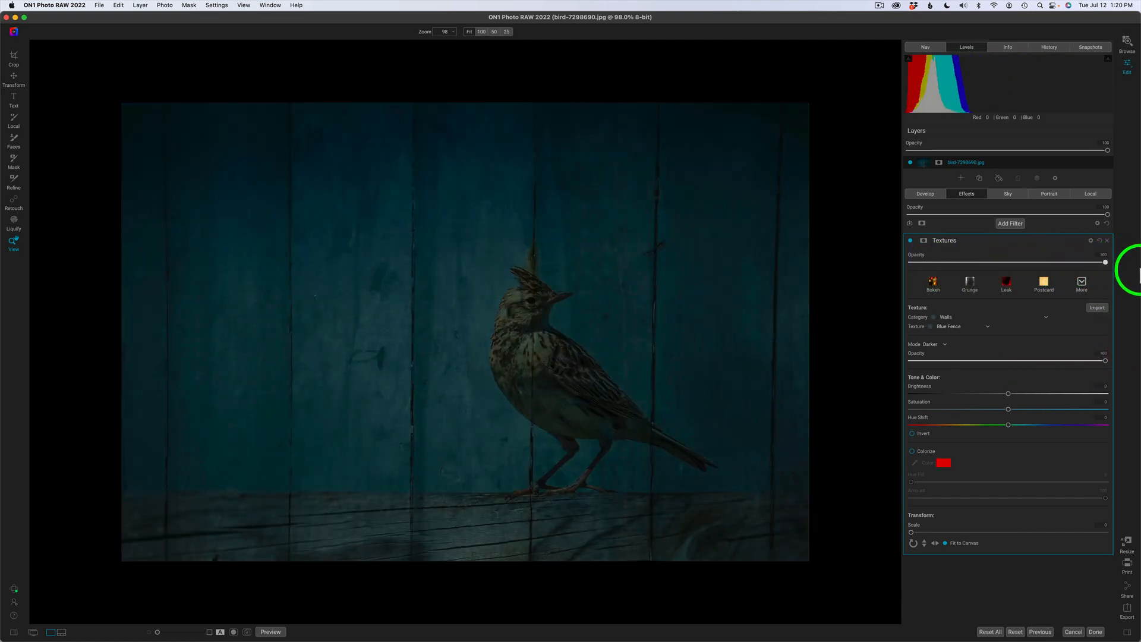
drag(1136, 359, 1062, 361)
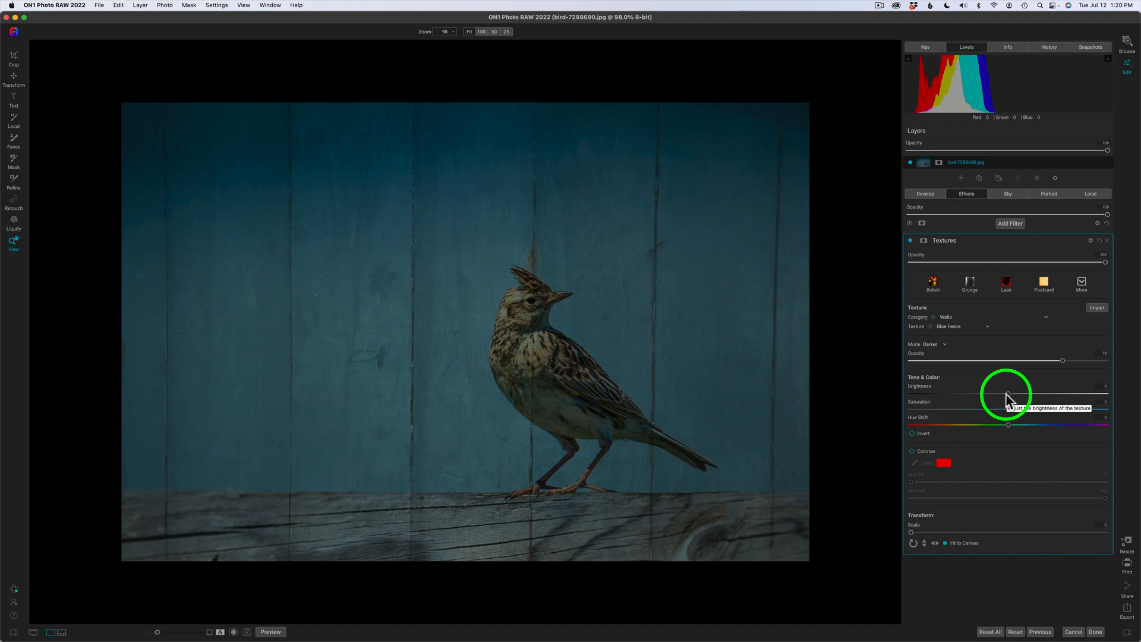
Try several texture Brightness values, settling around 30, then nudge saturation up slightly.
drag(1008, 395, 1089, 396)
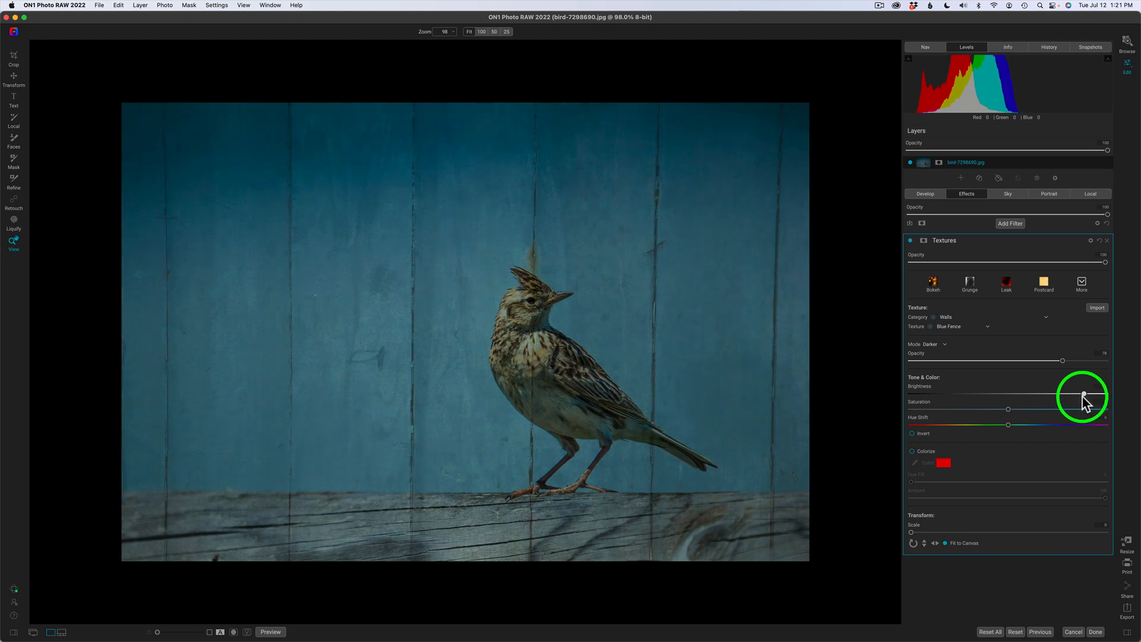
drag(1091, 396, 853, 392)
click(829, 391)
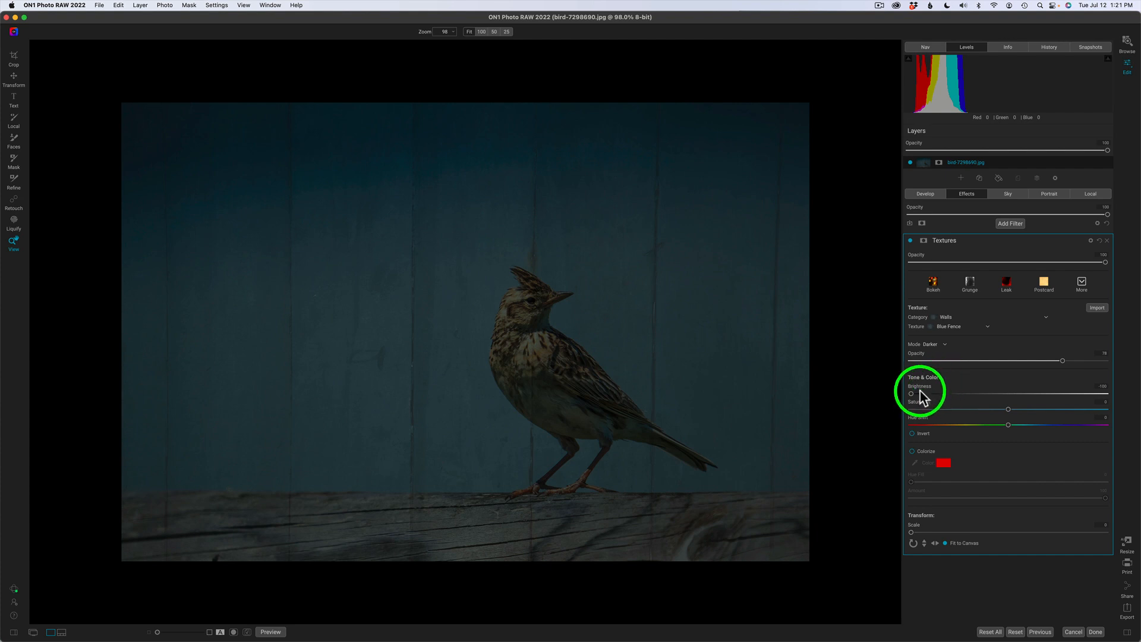
drag(913, 400, 1032, 403)
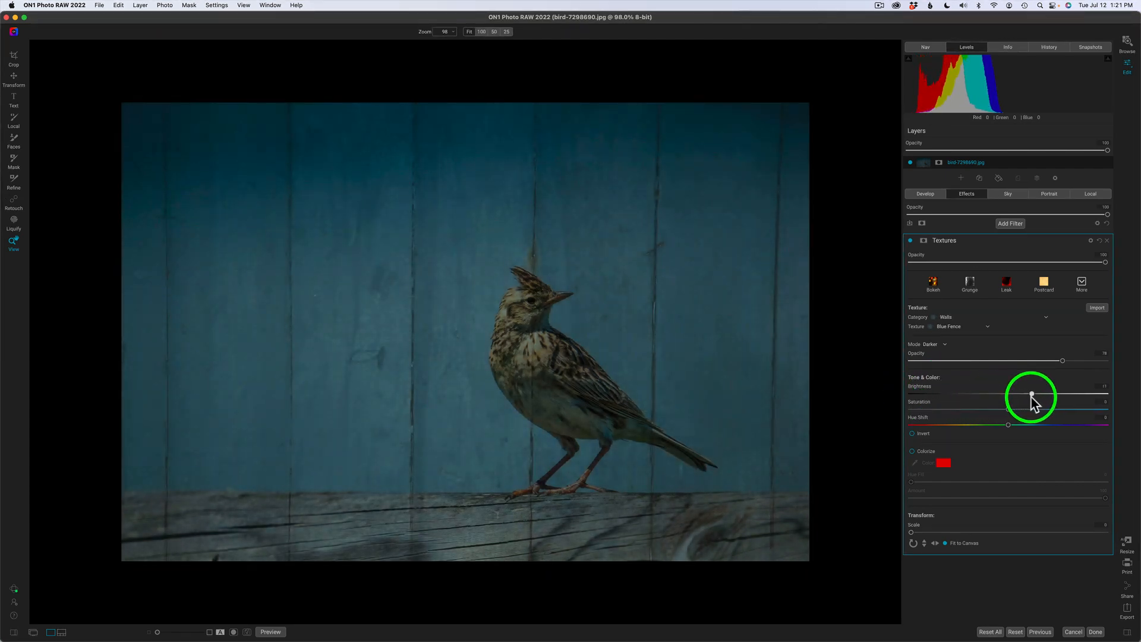
drag(1032, 396, 1062, 397)
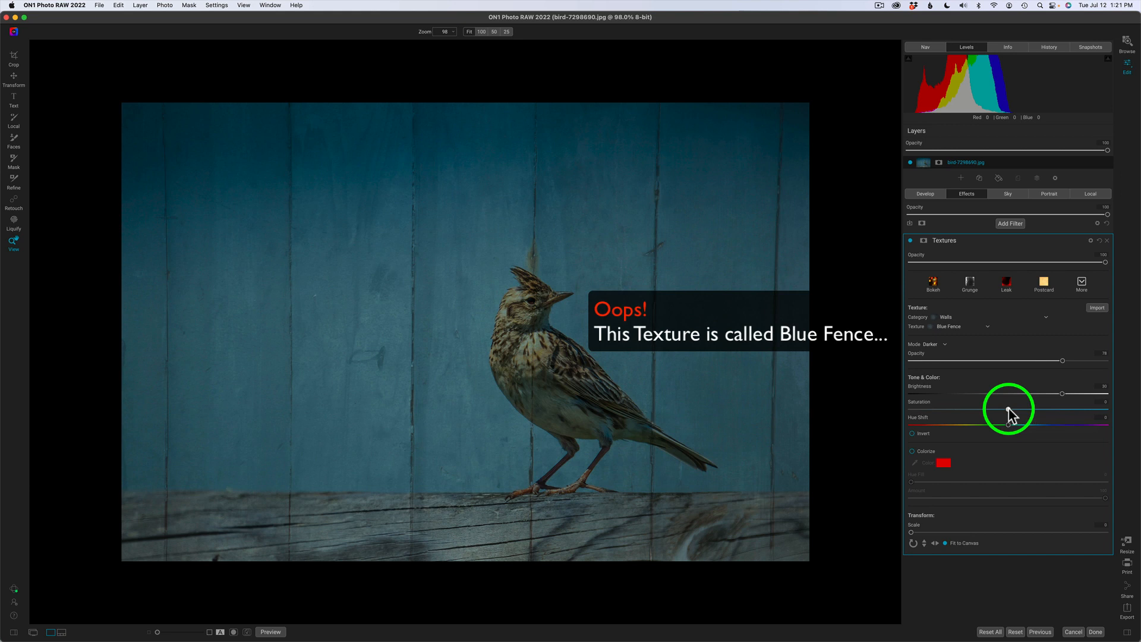
drag(1008, 410, 1128, 420)
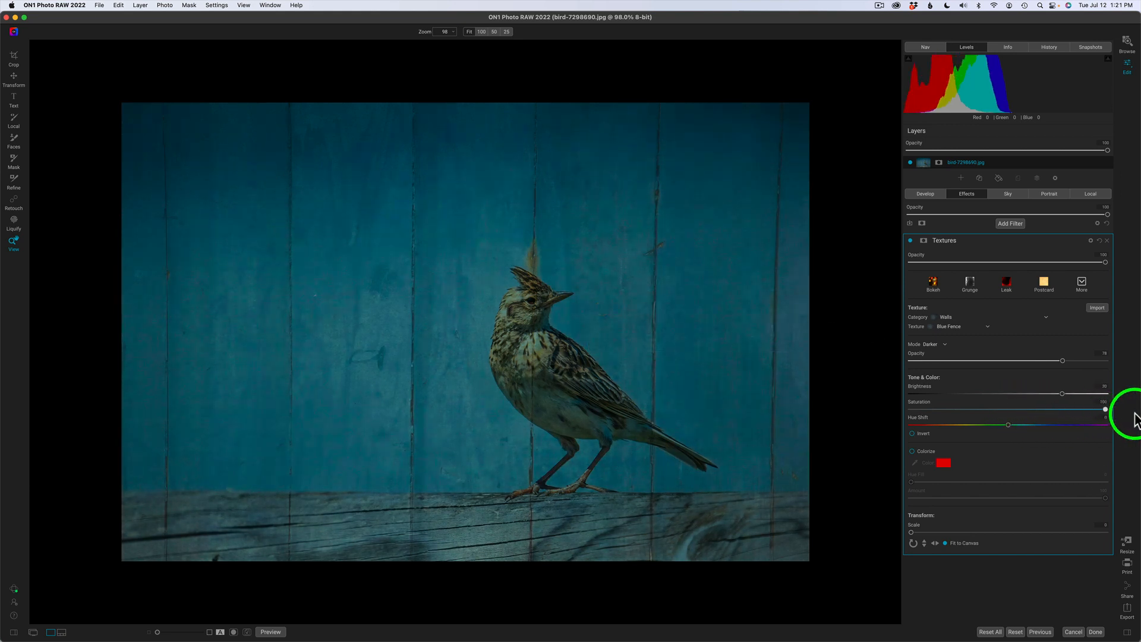
Experiment with lower texture saturation, then reset both Hue Shift and Saturation to 0.
drag(1135, 419, 873, 406)
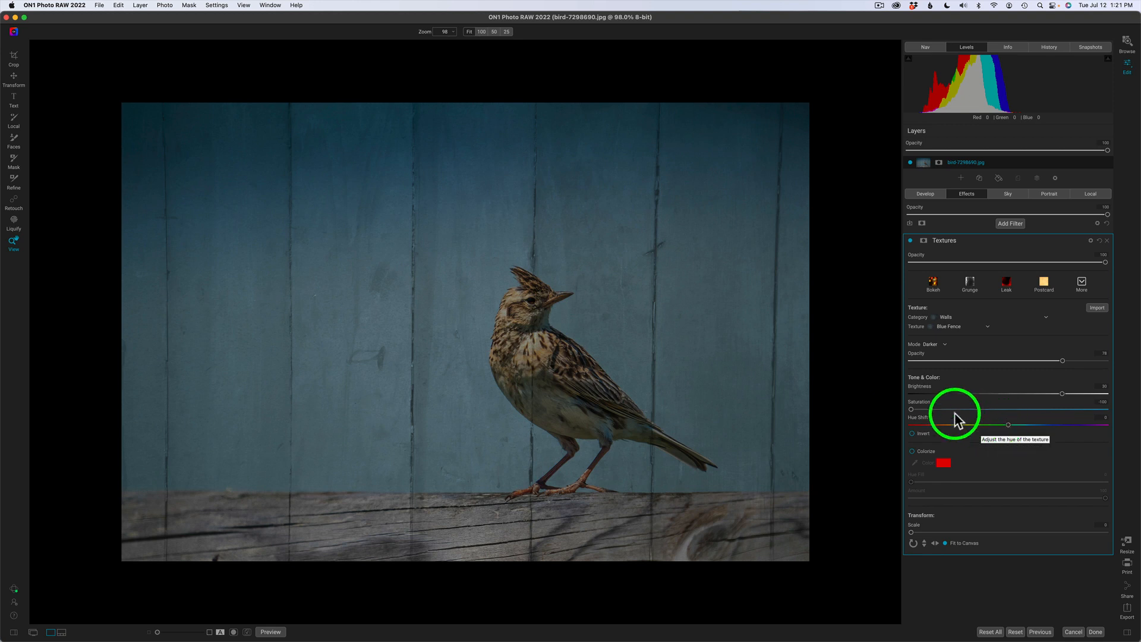
drag(912, 409, 952, 424)
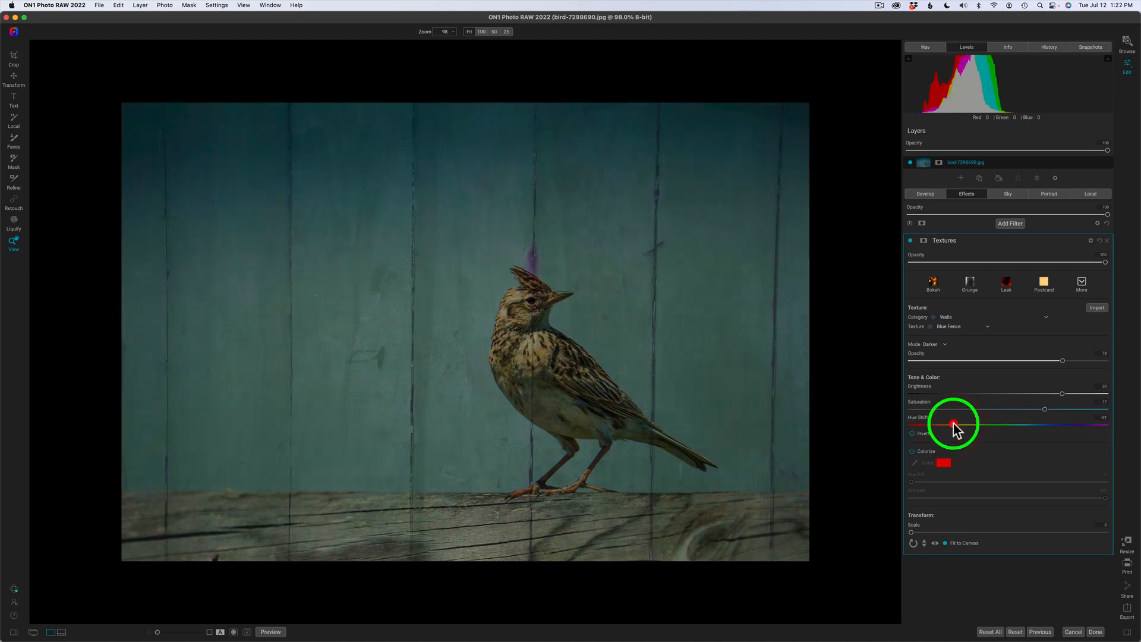
click(1009, 425)
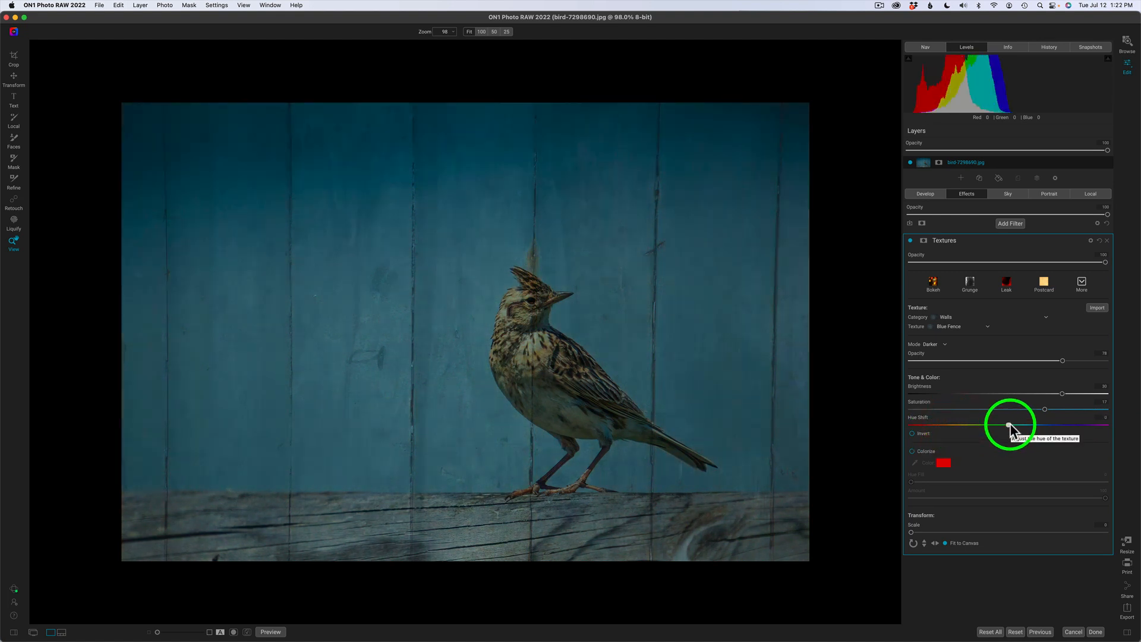
double_click(1045, 409)
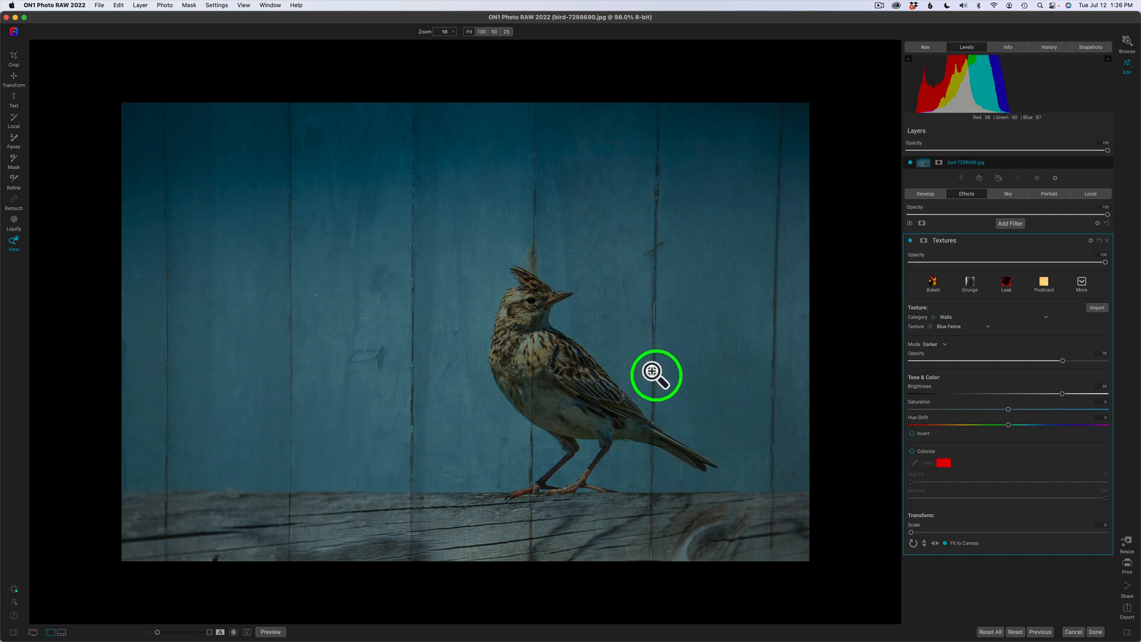
Invert the texture, fade its opacity to about 71 and drop saturation to -100.
click(912, 433)
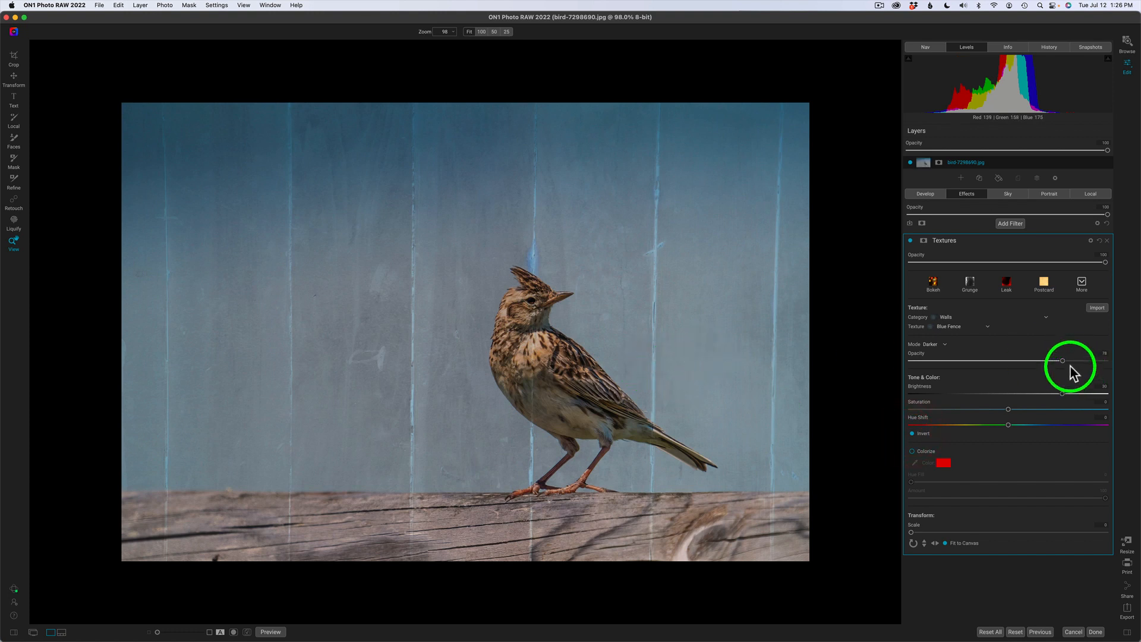
drag(1066, 360, 1121, 369)
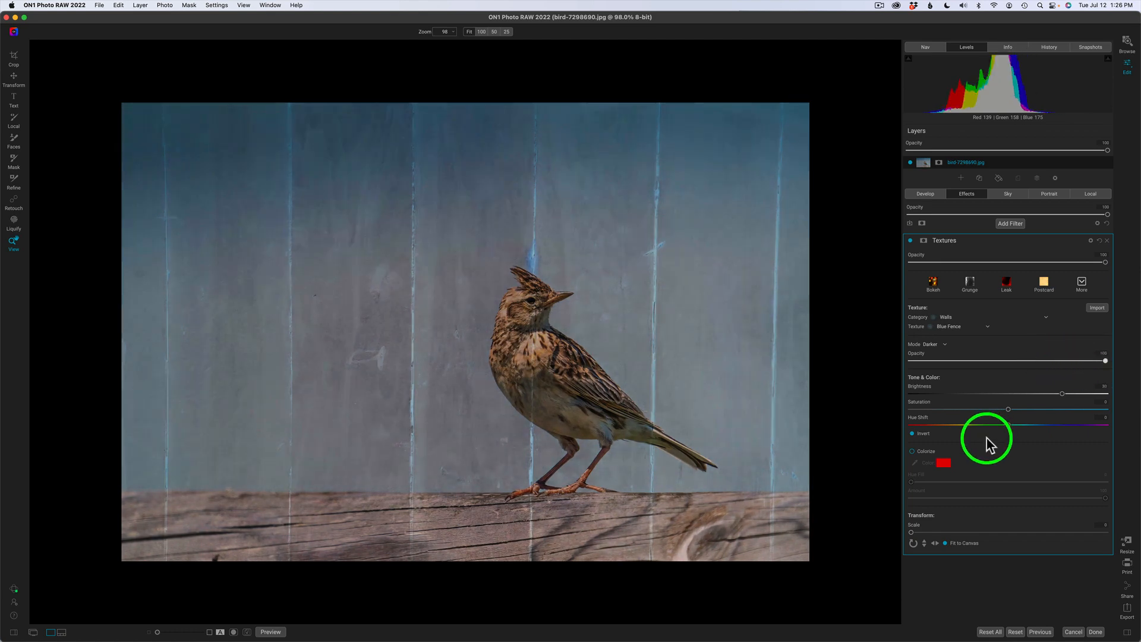
click(911, 433)
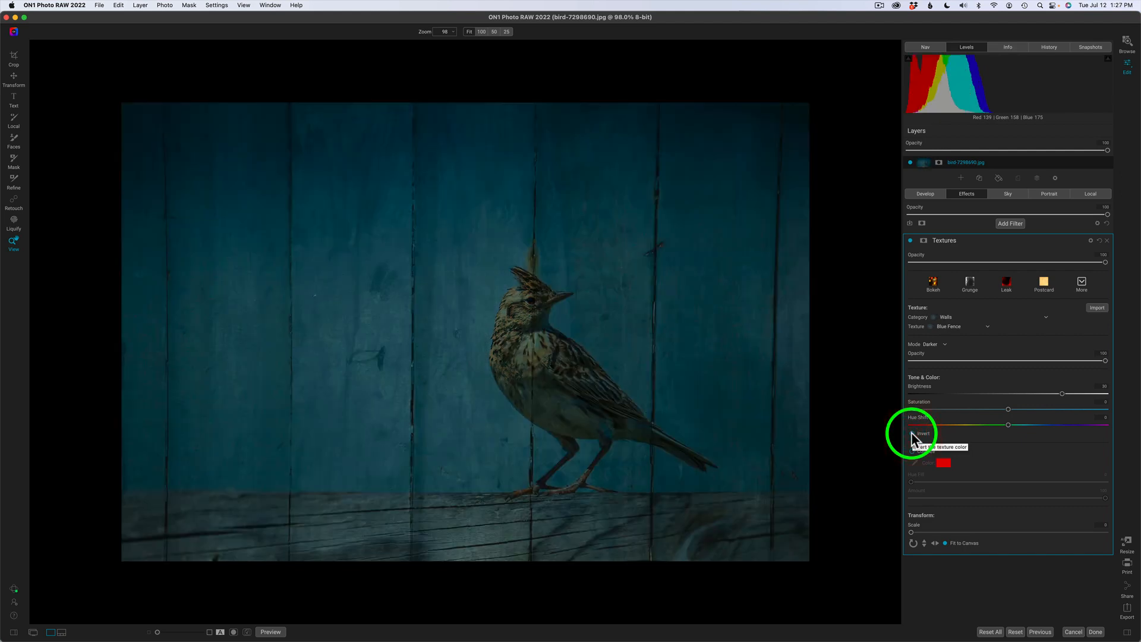
click(911, 432)
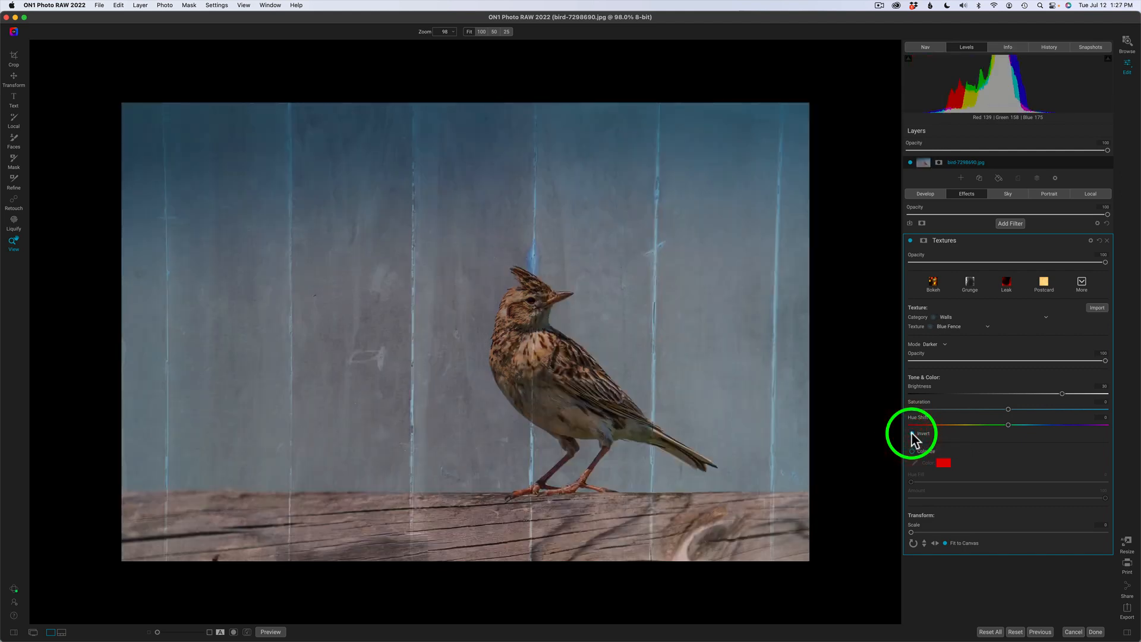
click(911, 433)
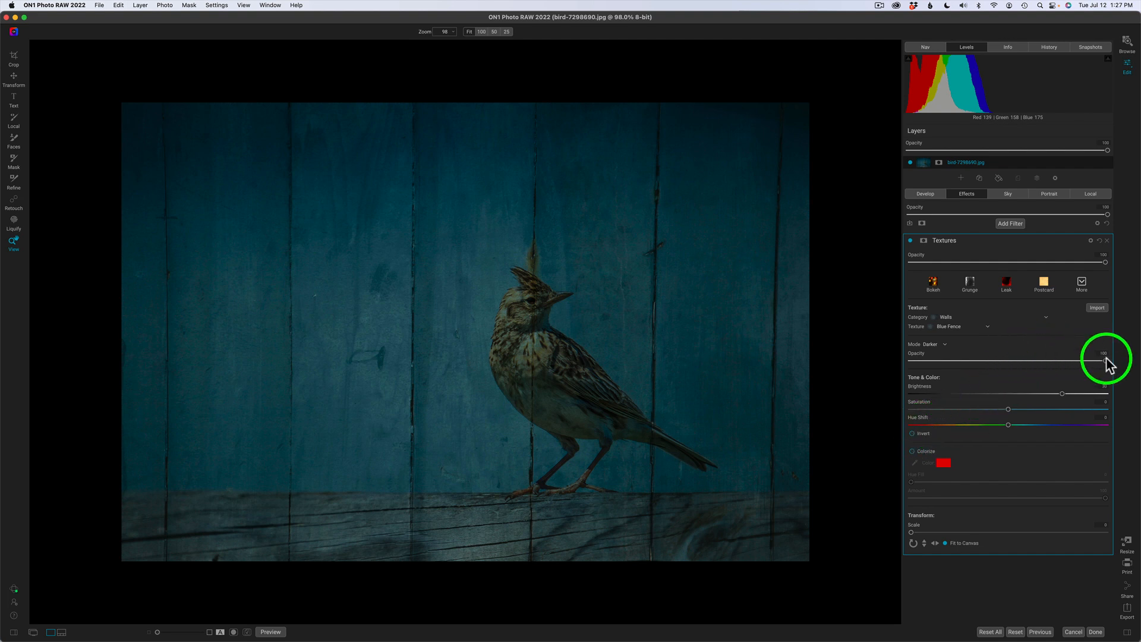
drag(1105, 361, 1050, 364)
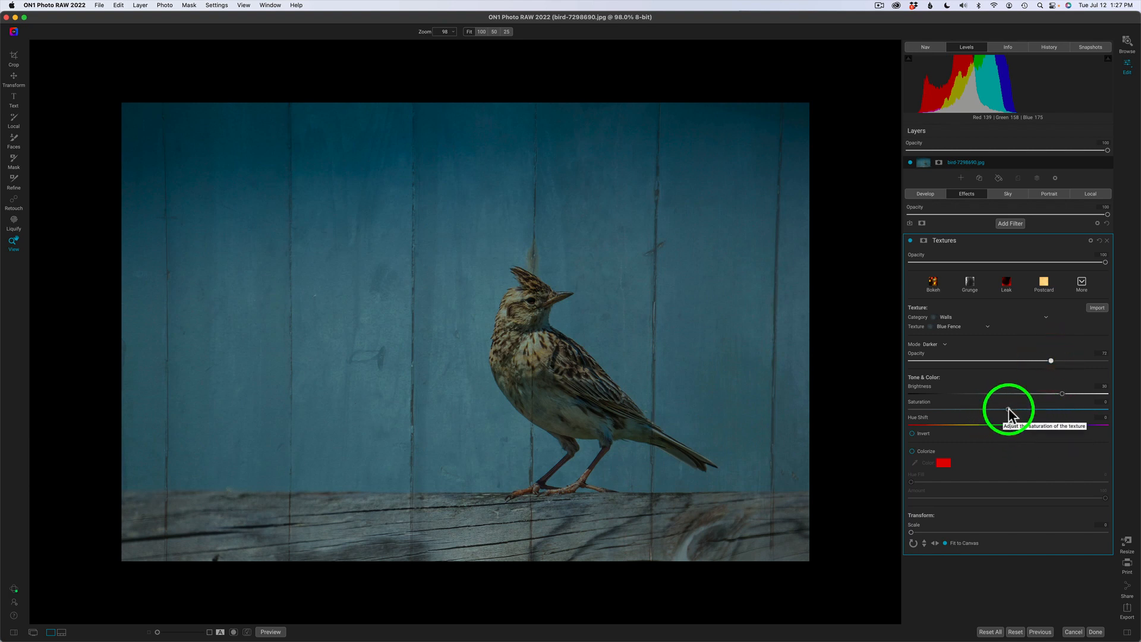
drag(1008, 410, 870, 407)
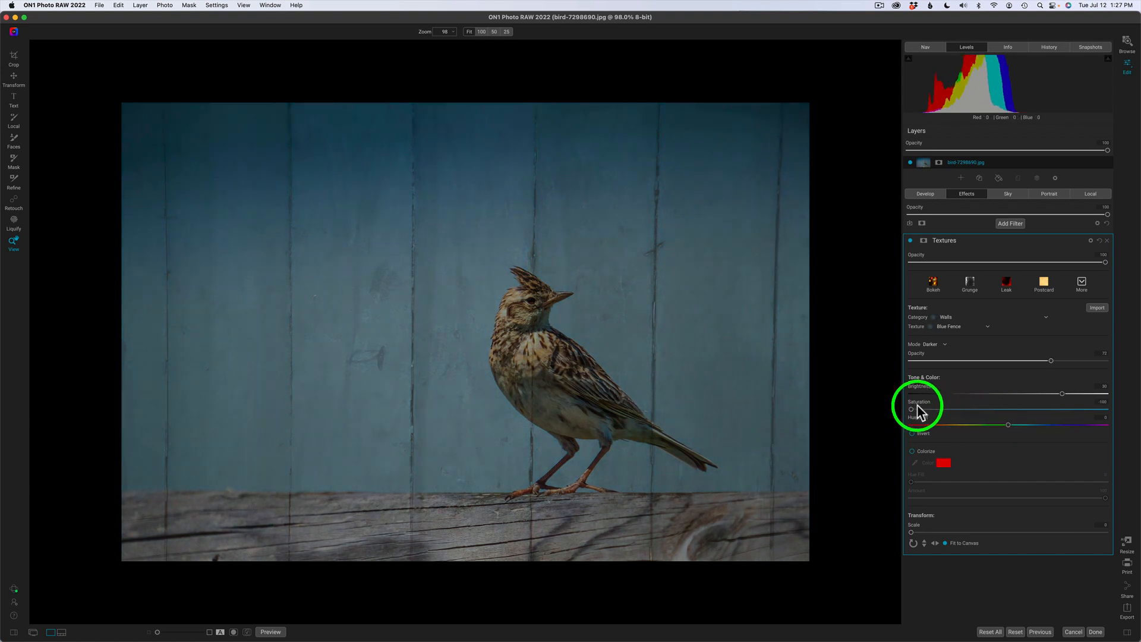
Colorize the texture, trying tint Amount 56 then 64 and shifting the Hue Fill.
click(912, 452)
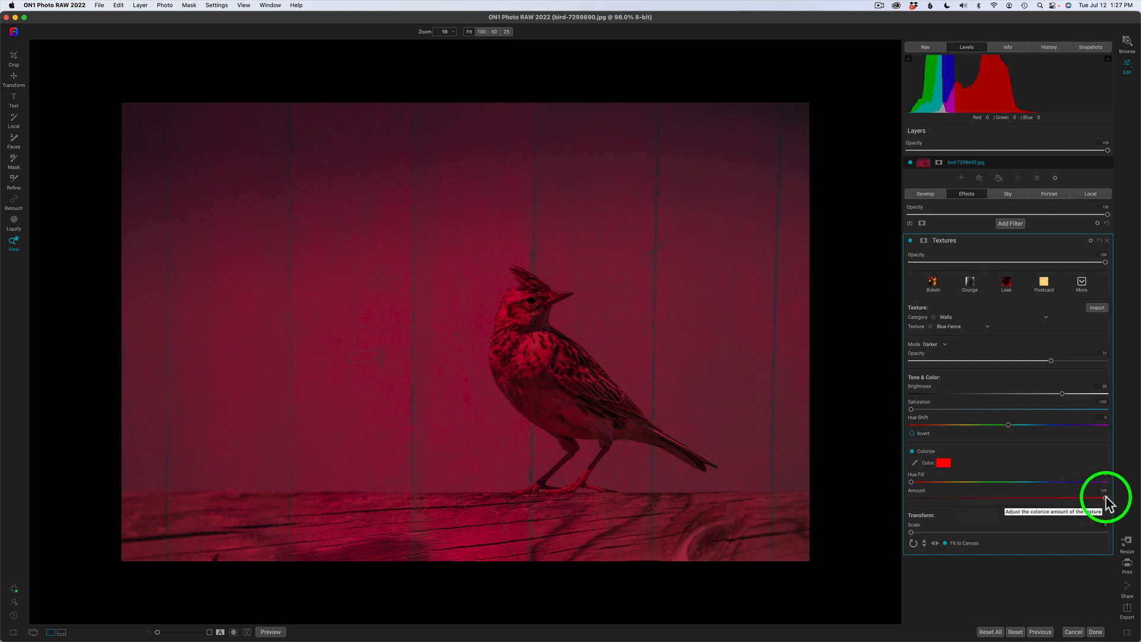
drag(1105, 498, 997, 498)
drag(911, 482, 945, 483)
mouse_move(1023, 498)
mouse_down()
mouse_move(1112, 515)
mouse_move(1034, 504)
mouse_up()
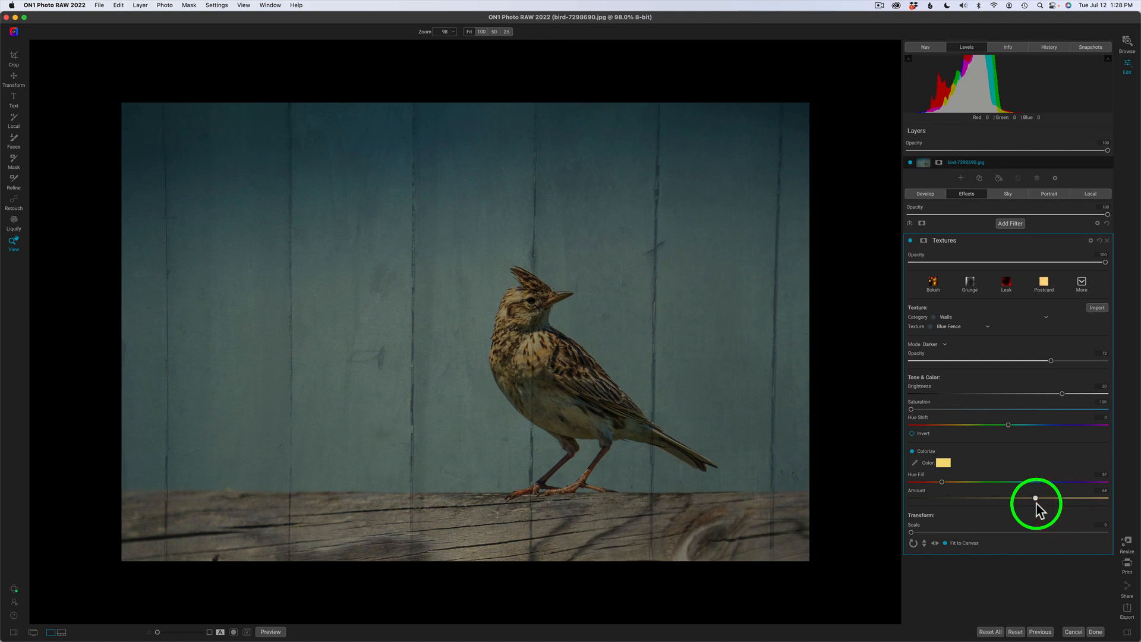
Reset tint Amount to 100 and hue to 0, remove Colorize, and reset Saturation to 0.
double_click(1034, 500)
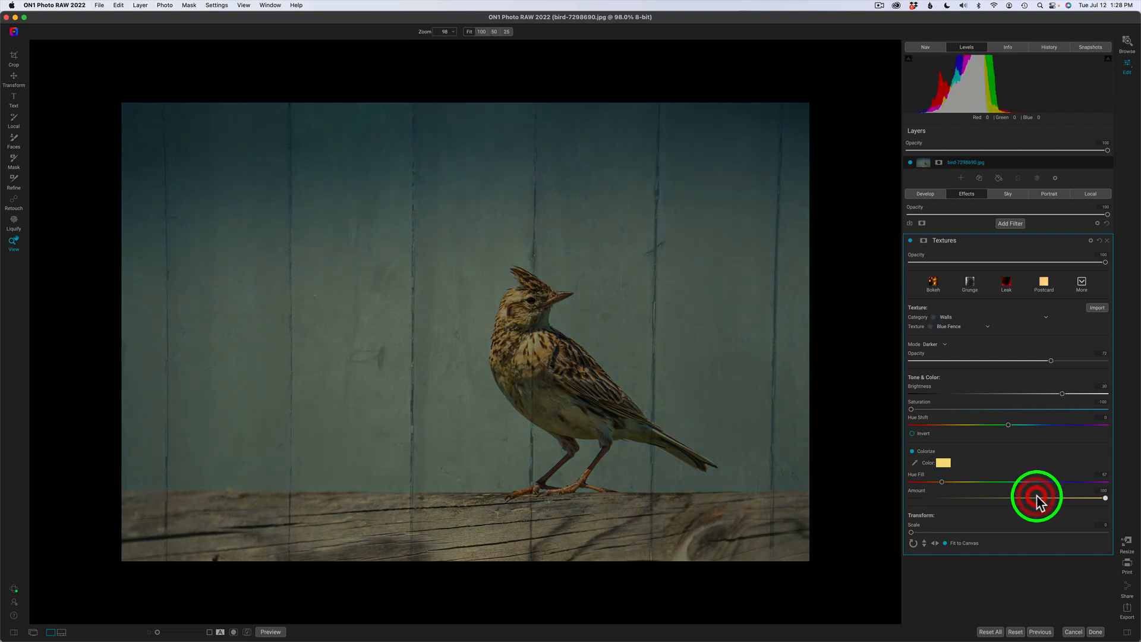
double_click(941, 481)
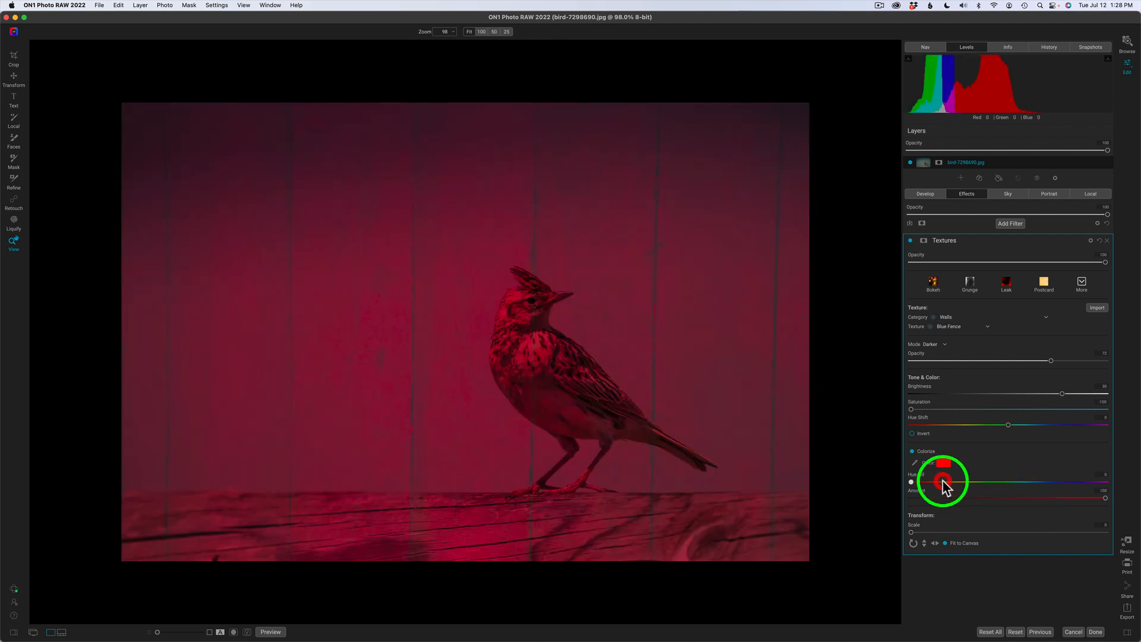
click(911, 451)
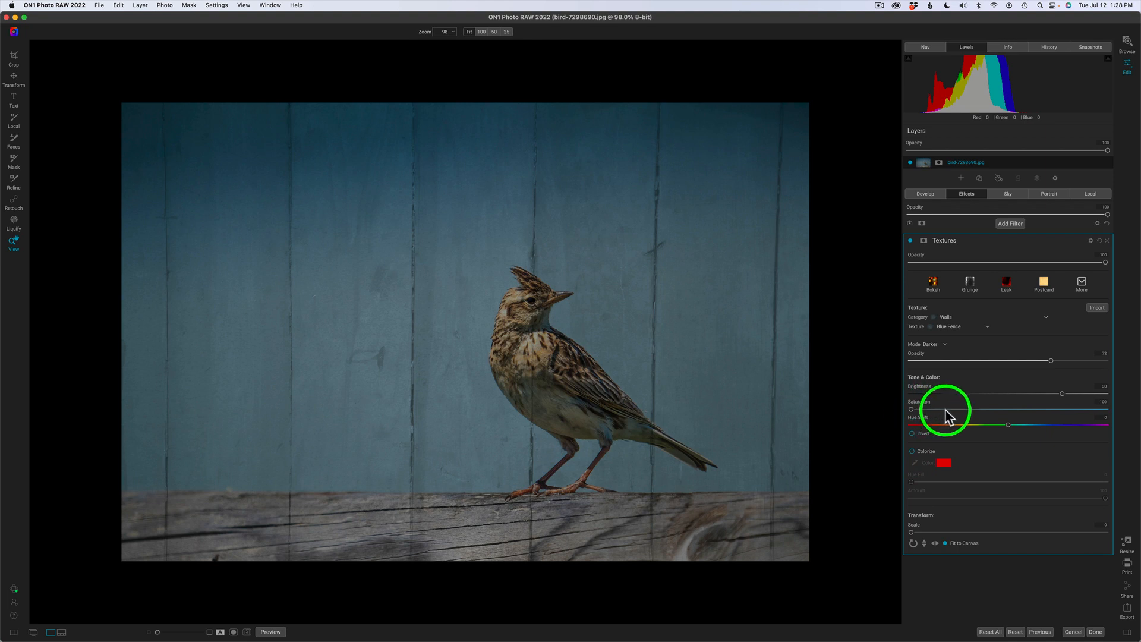
double_click(911, 409)
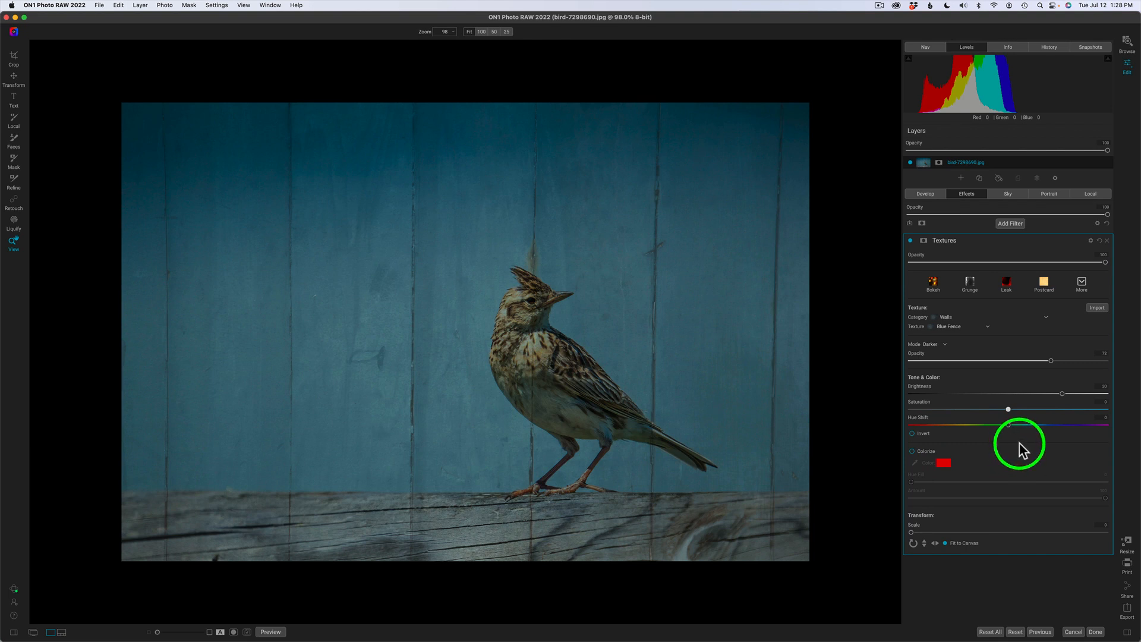
Toggle Fit to Canvas and change the texture Scale to about 23.
click(945, 542)
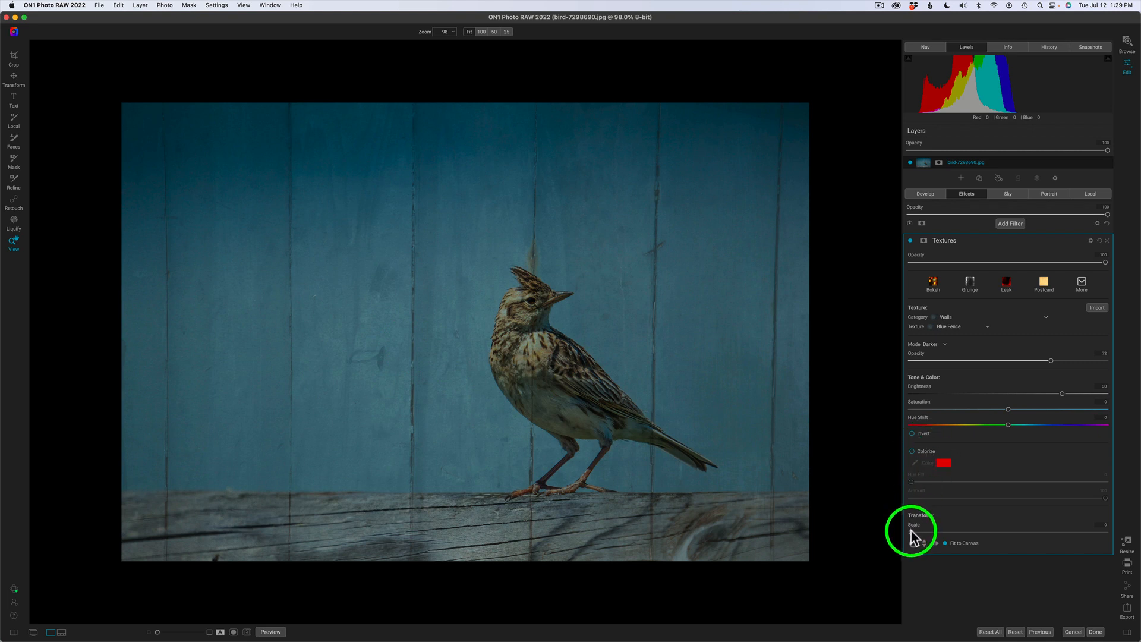
drag(912, 532, 886, 534)
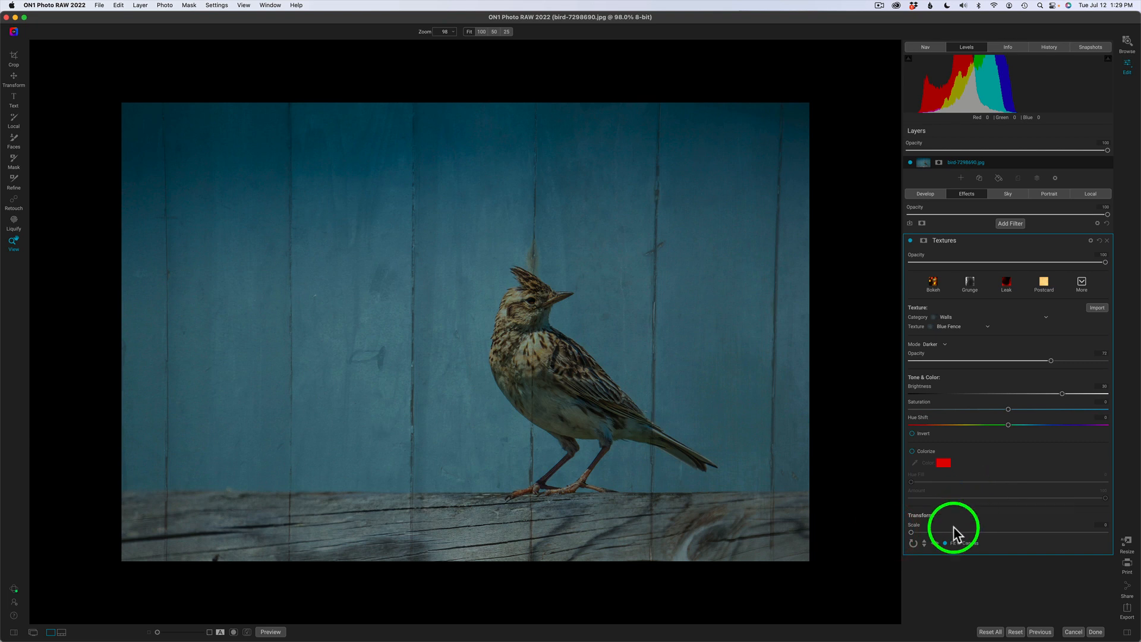
click(913, 542)
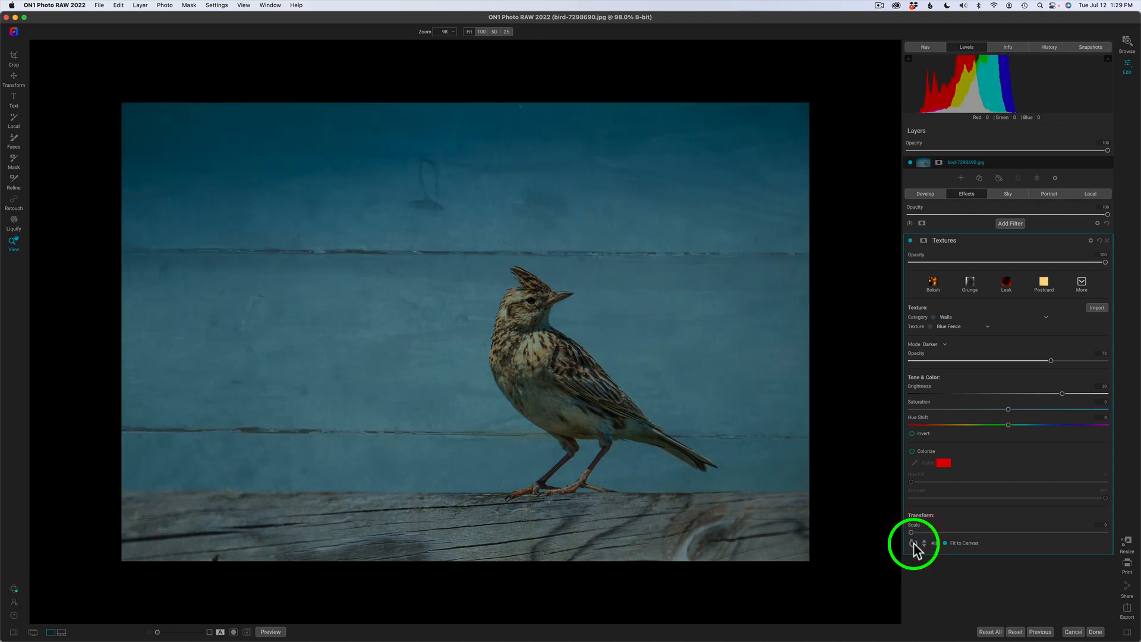
click(912, 542)
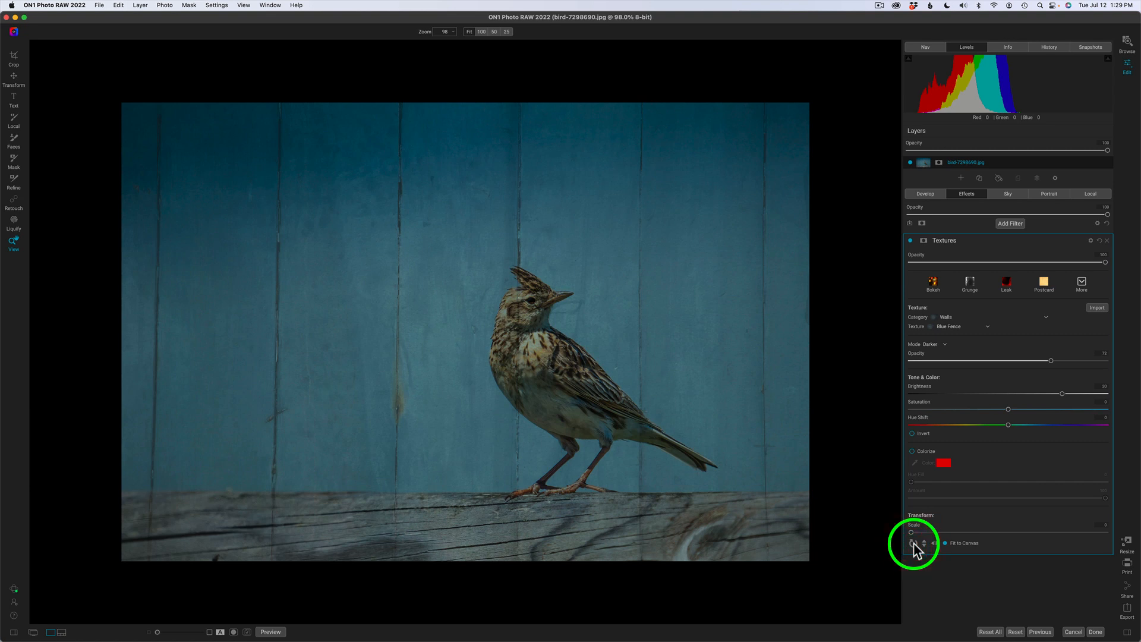
click(913, 542)
click(912, 542)
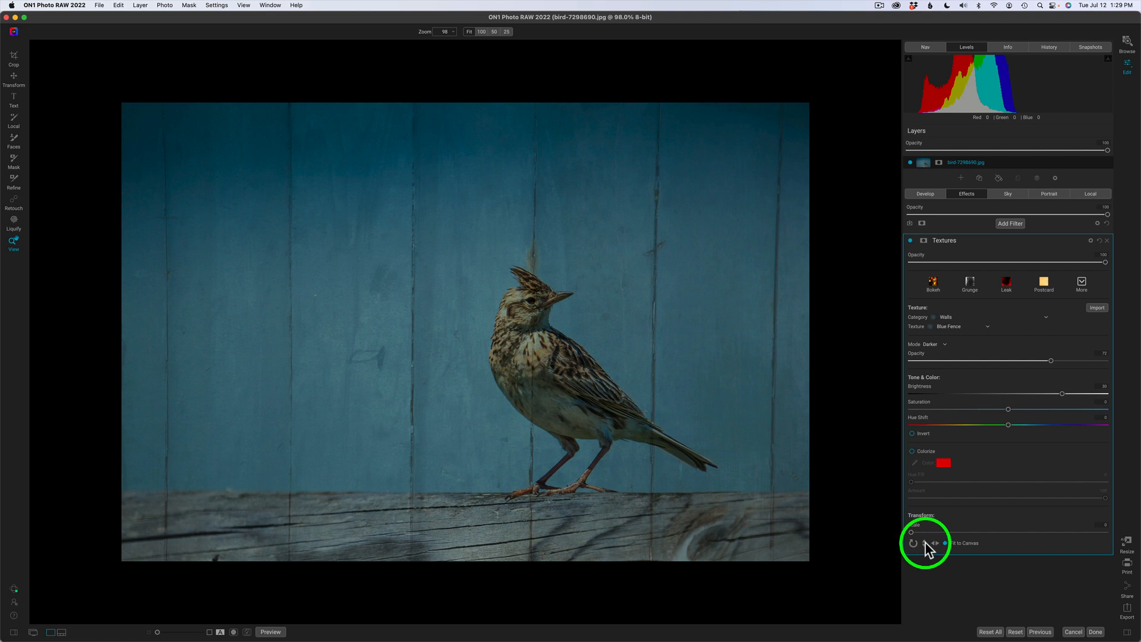
click(925, 542)
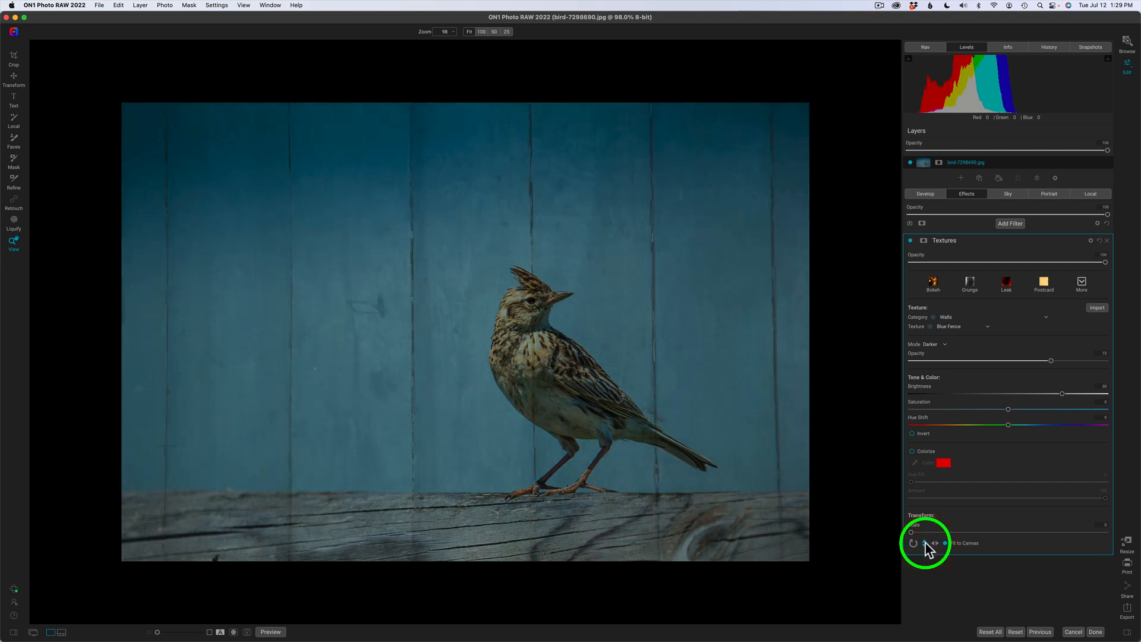
click(924, 542)
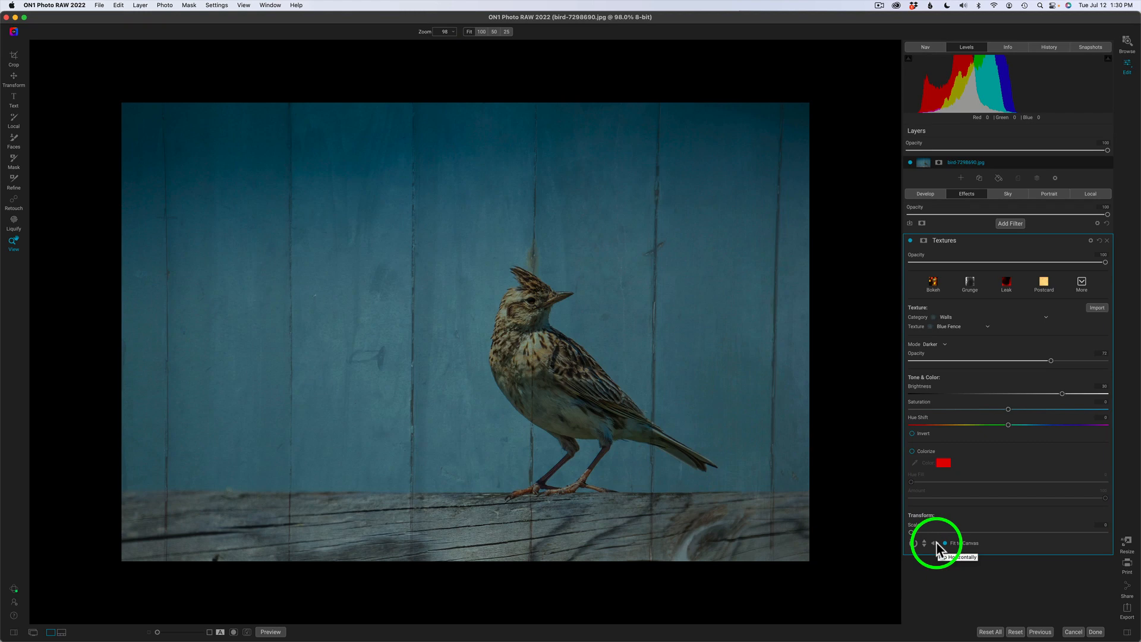
click(936, 544)
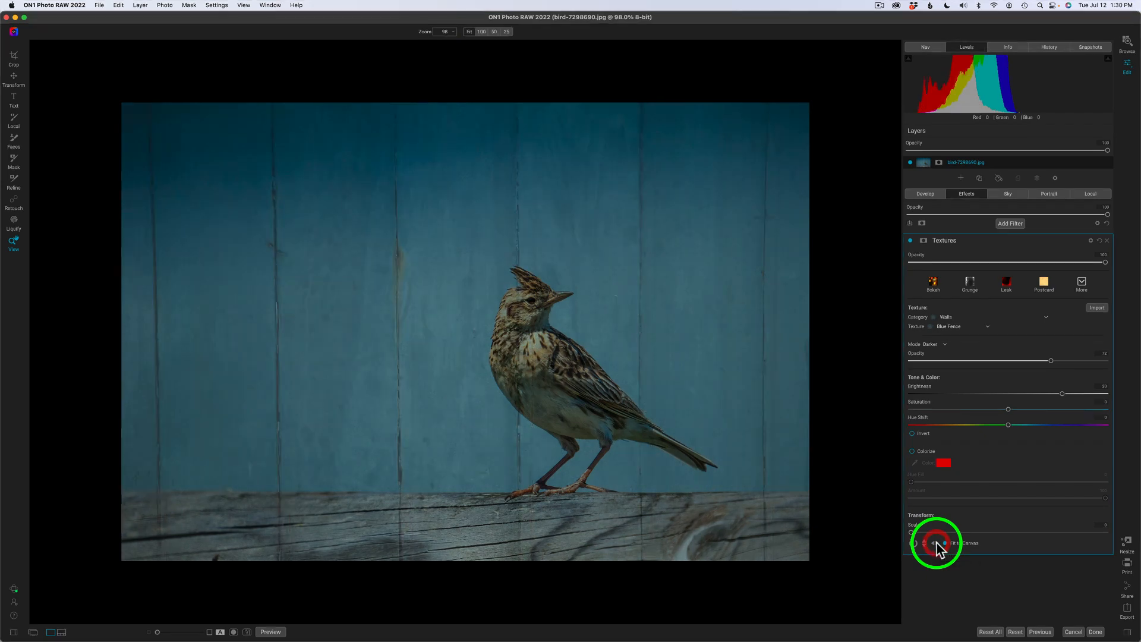
click(936, 544)
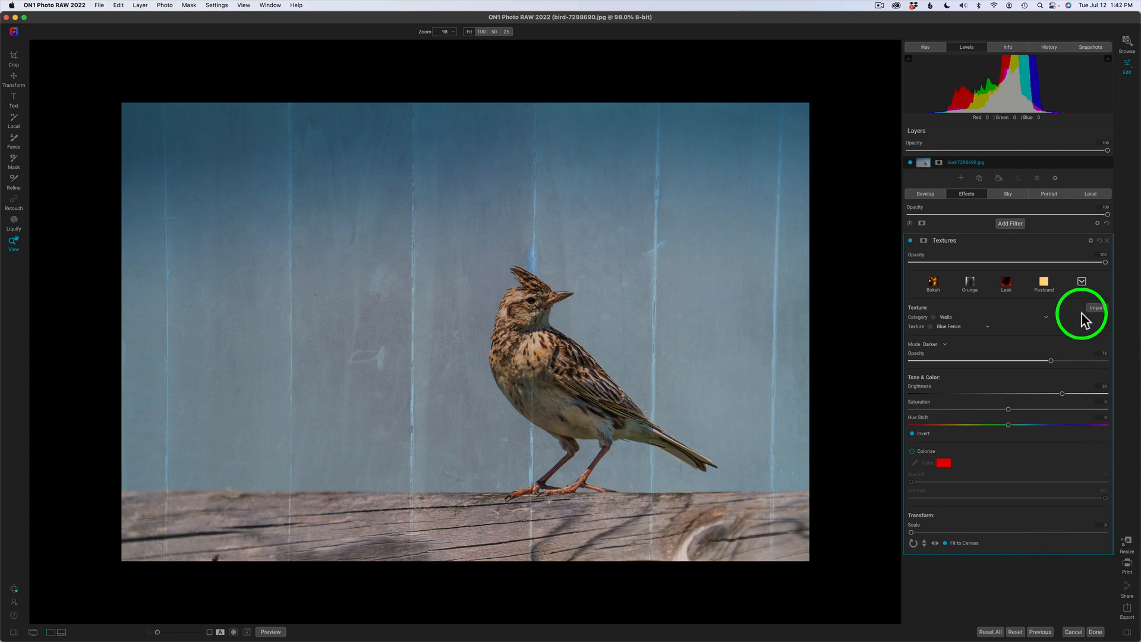
Apply the Paper Postcard texture in Darker mode at 100 opacity, brightened, saturation -28.
click(1044, 284)
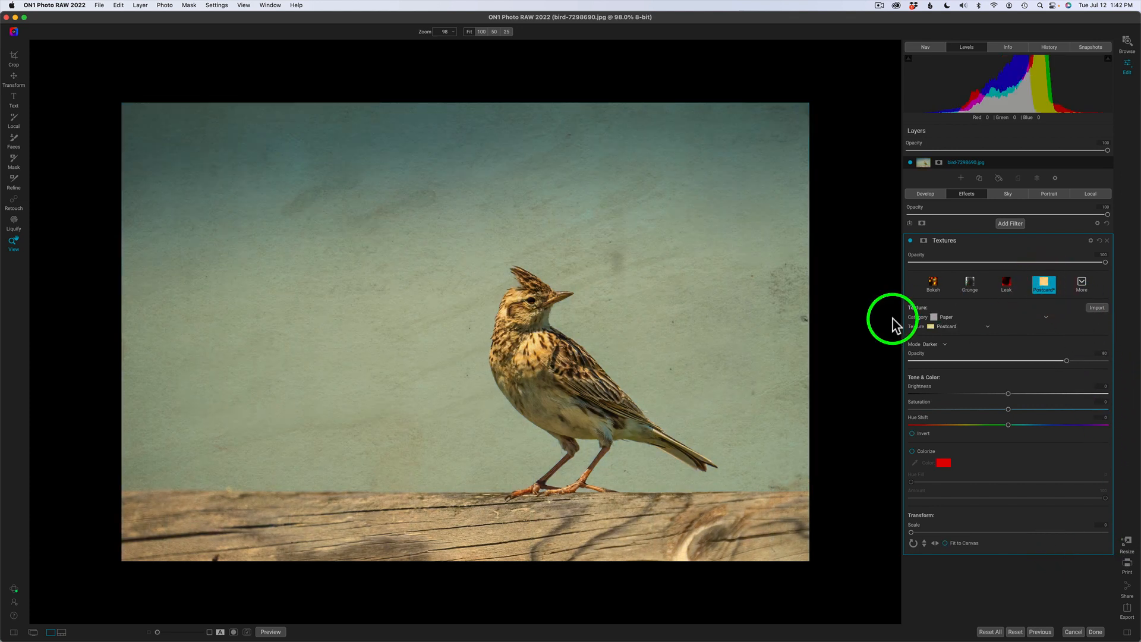
click(944, 347)
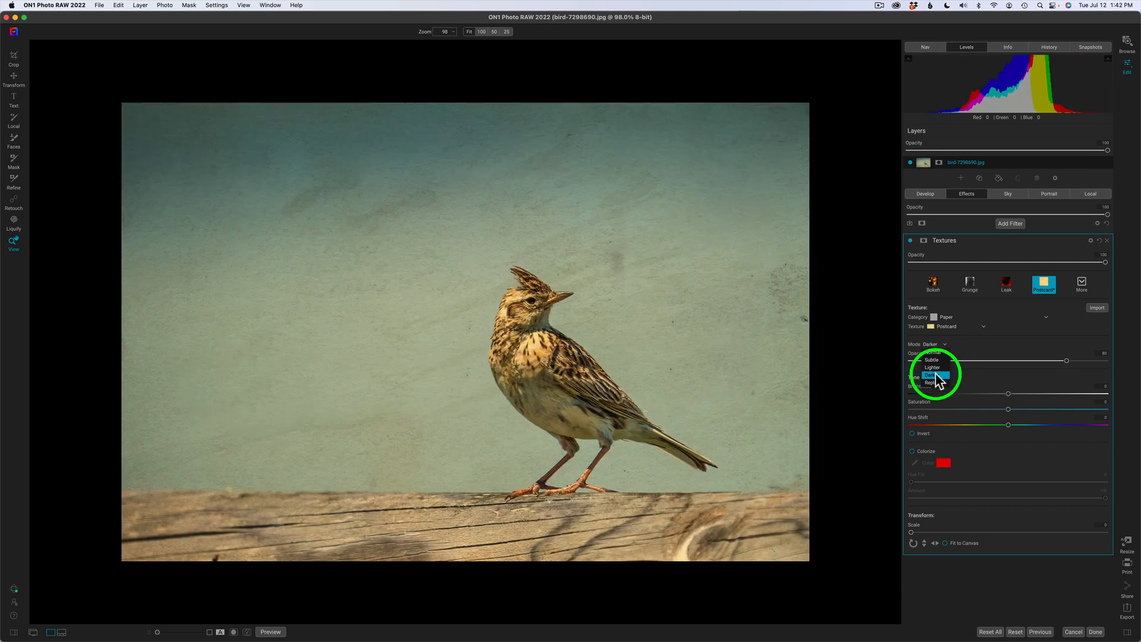
click(936, 376)
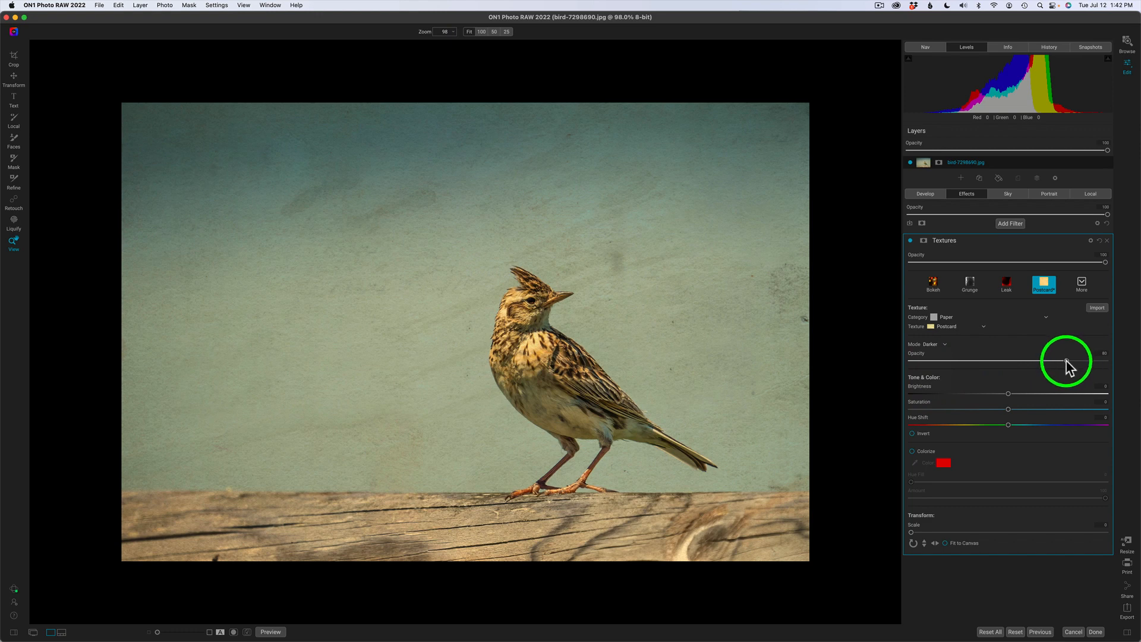
drag(1063, 360, 1120, 360)
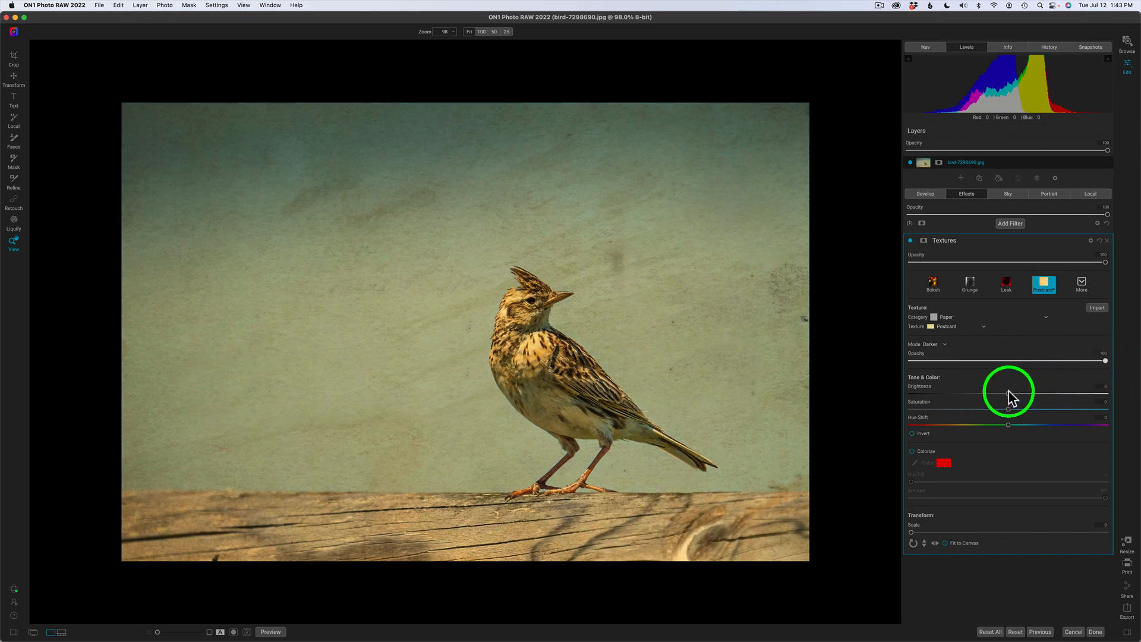
mouse_move(1008, 393)
mouse_down()
mouse_move(1036, 393)
mouse_move(924, 387)
mouse_move(965, 392)
mouse_move(950, 392)
mouse_up()
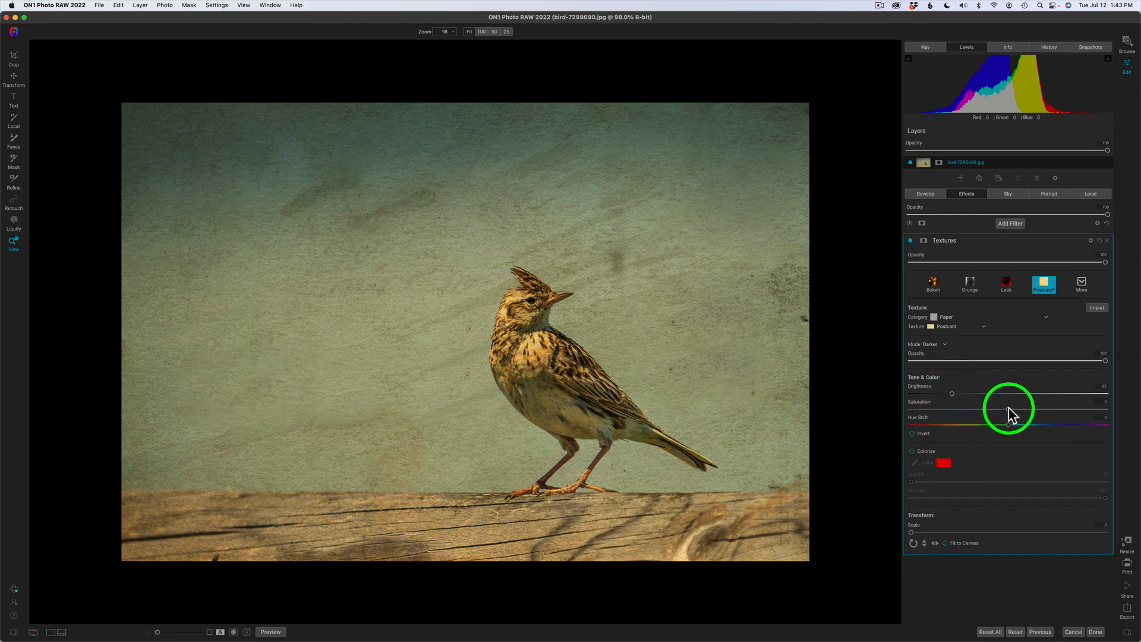
drag(1007, 409, 972, 412)
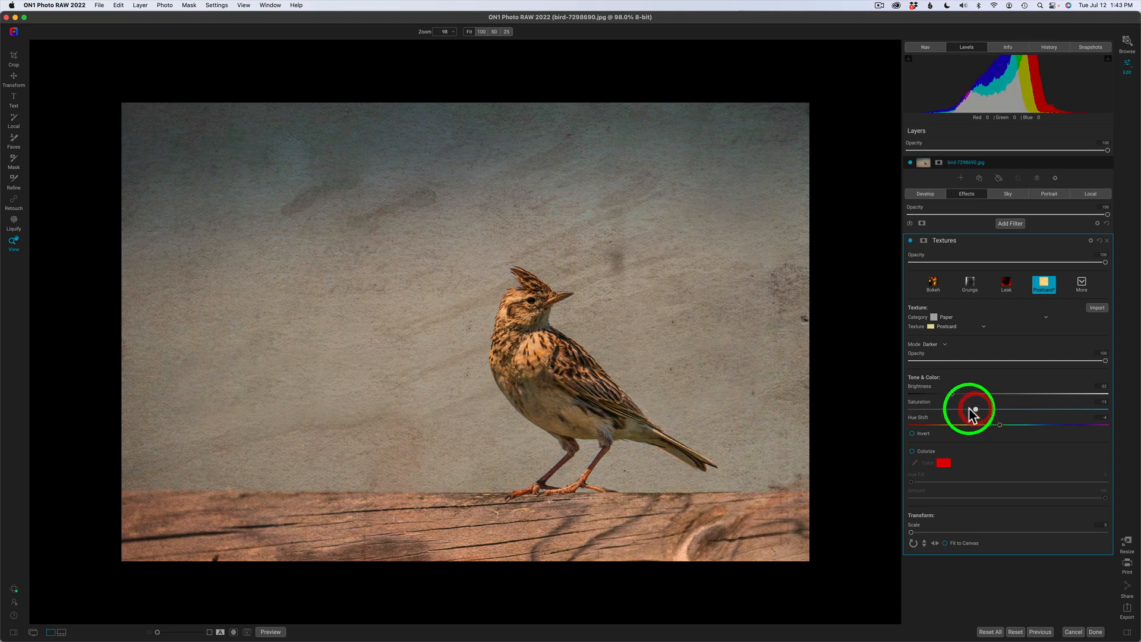
Attach a blank mask to the Textures filter and collapse its mask options.
click(924, 244)
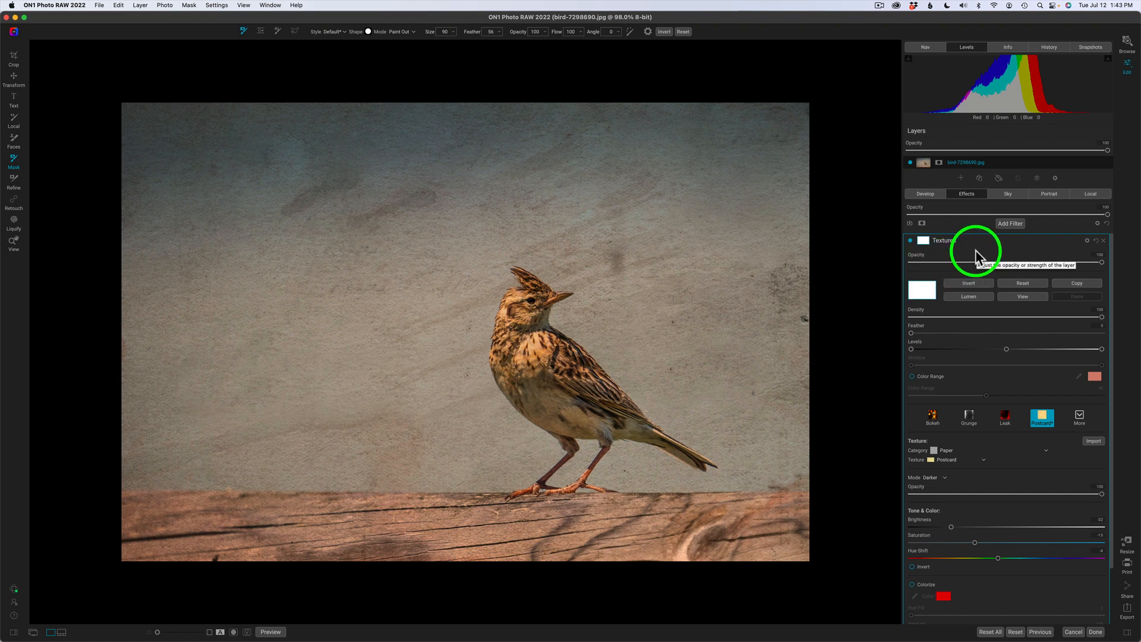
click(923, 241)
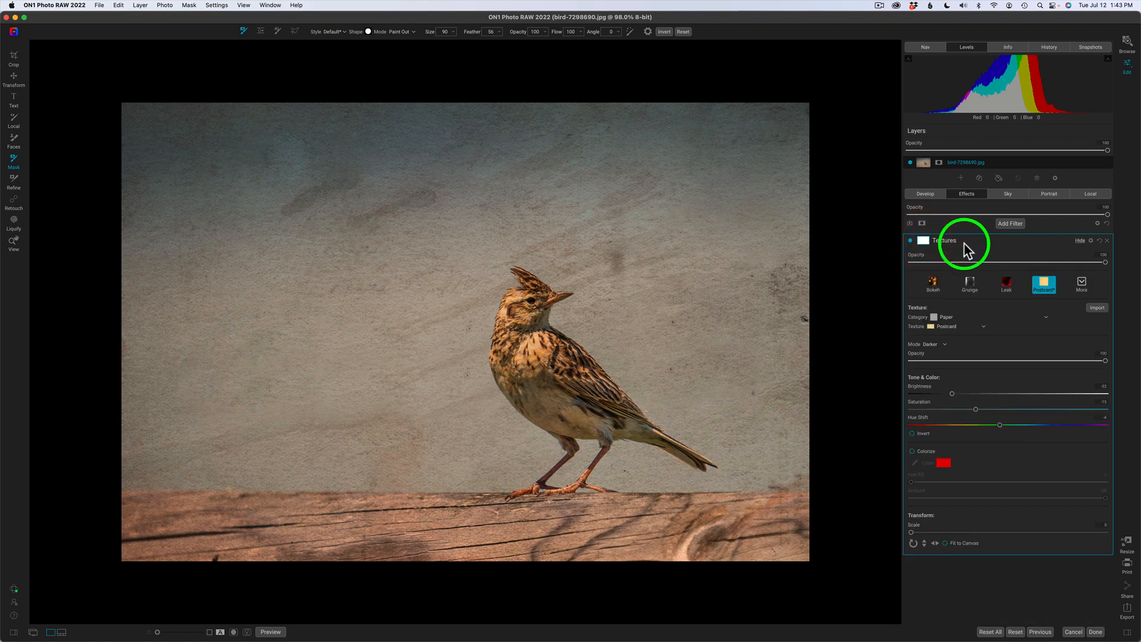